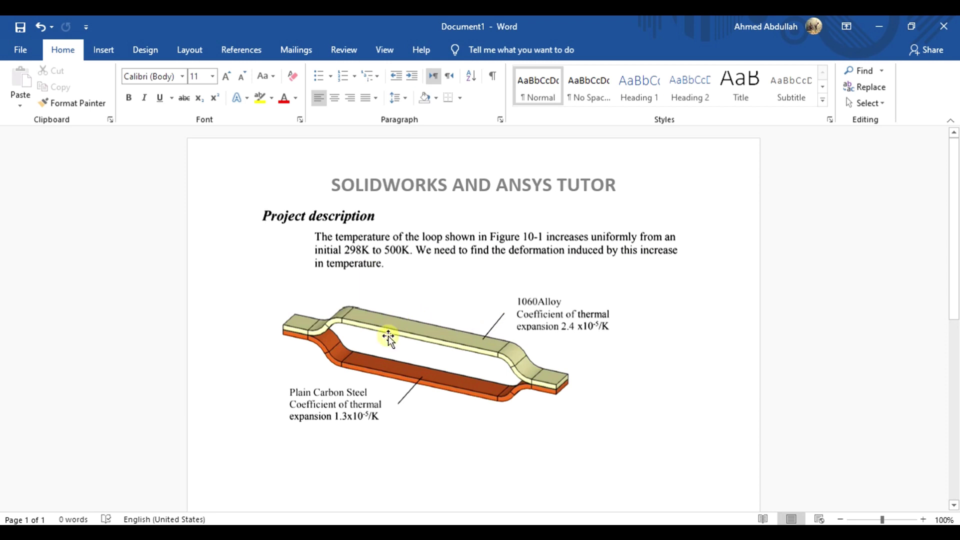
Leave the Word heating-task description and bring up the LOOP assembly of two HALF parts
{"action": "left_click", "coordinate": [651, 532]}
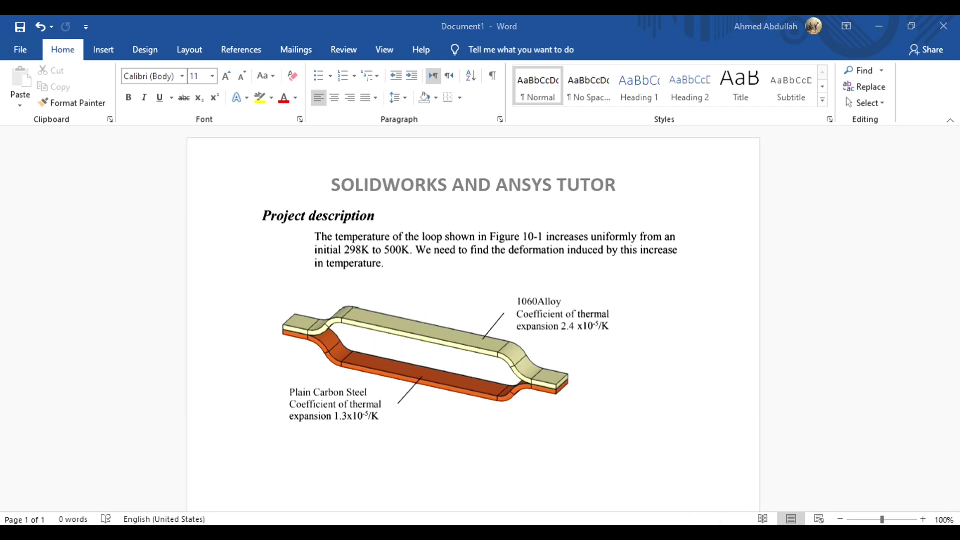
{"action": "mouse_move", "coordinate": [542, 331]}
{"action": "middle_mouse_down"}
{"action": "mouse_move", "coordinate": [608, 317]}
{"action": "mouse_move", "coordinate": [542, 307]}
{"action": "mouse_move", "coordinate": [540, 334]}
{"action": "middle_mouse_up"}
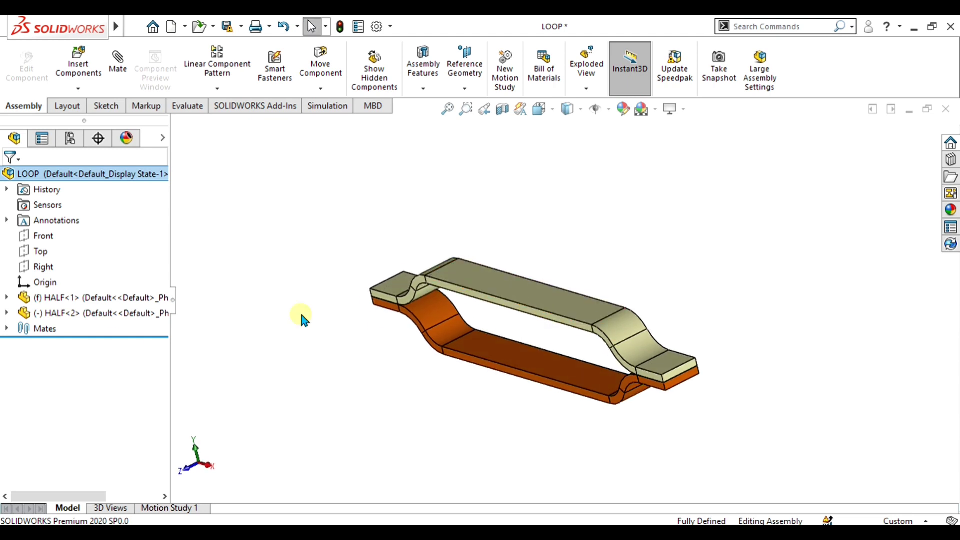
Load the SOLIDWORKS Simulation add-in from Add-Ins and return to the Simulation commands
{"action": "left_click", "coordinate": [524, 282]}
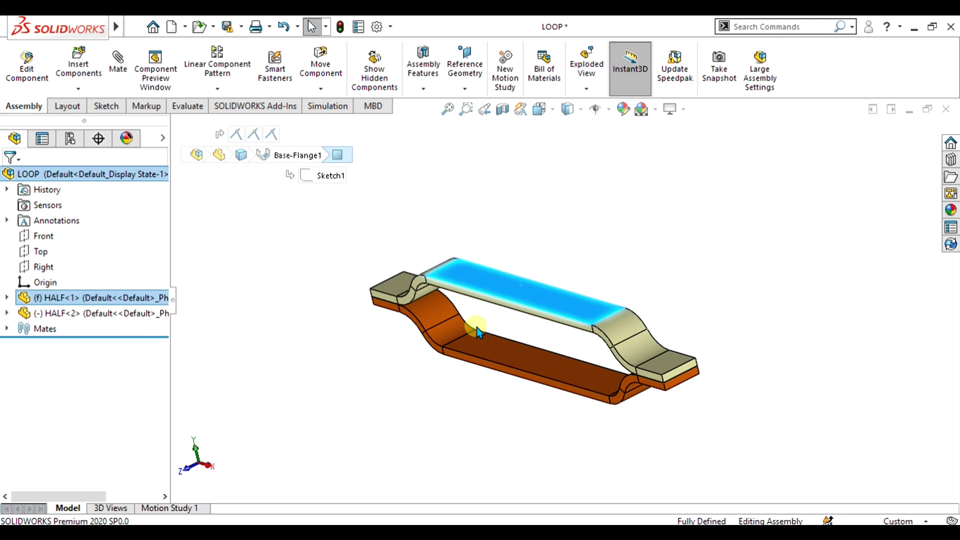
{"action": "left_click", "coordinate": [466, 343]}
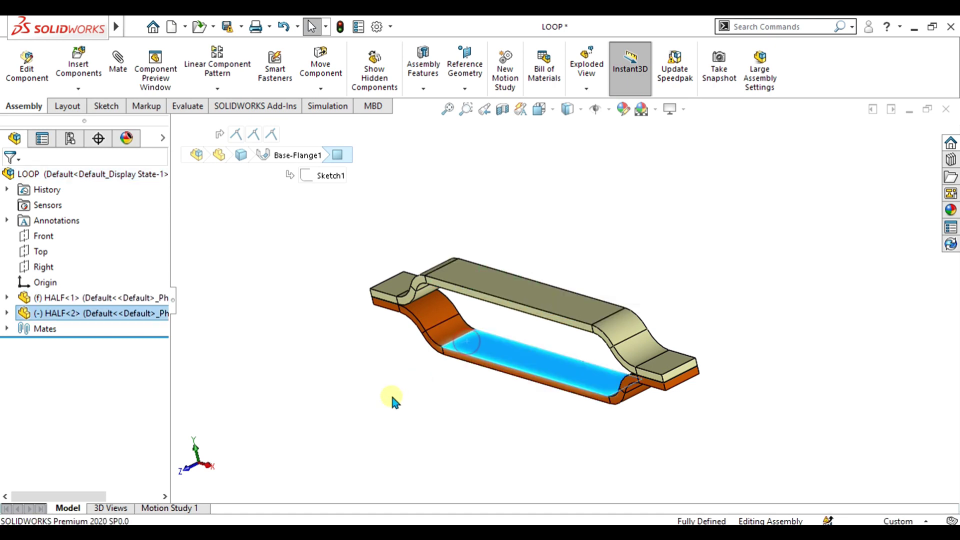
{"action": "left_click", "coordinate": [320, 106]}
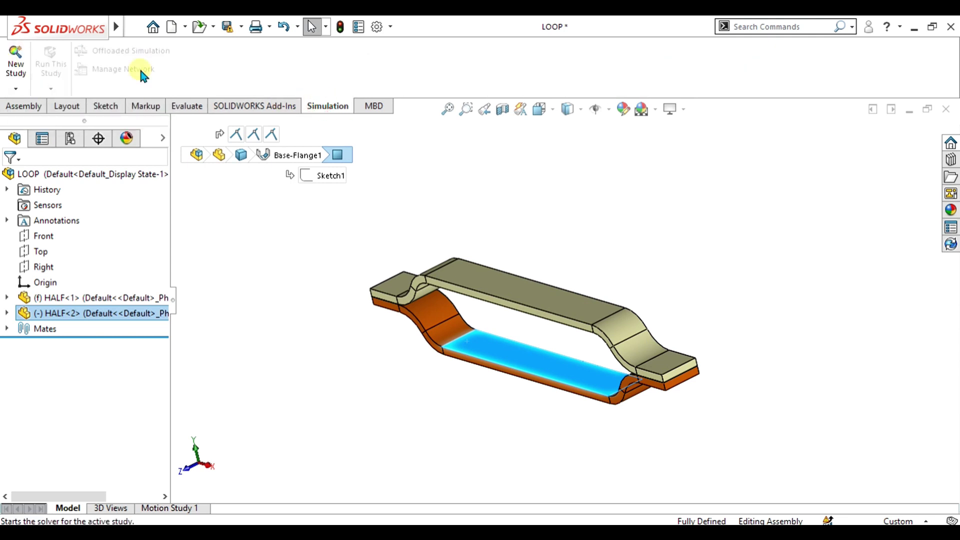
{"action": "left_click", "coordinate": [280, 106]}
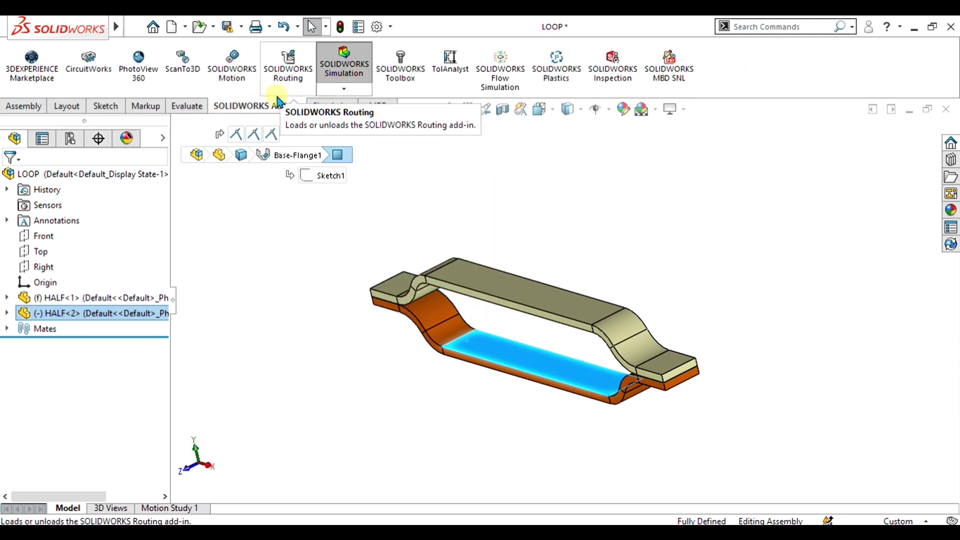
{"action": "left_click", "coordinate": [330, 70]}
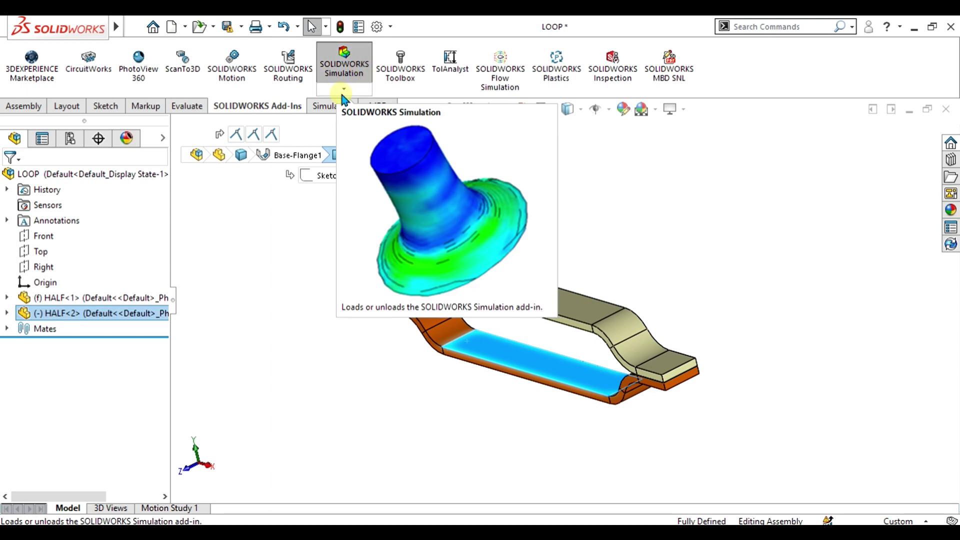
{"action": "left_click", "coordinate": [333, 106]}
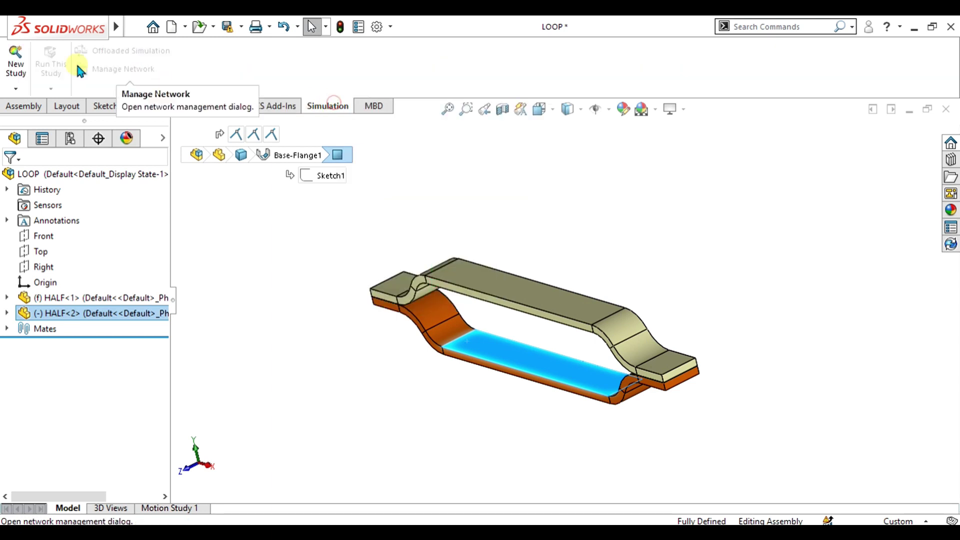
Create a new static study named Static 1
{"action": "left_click", "coordinate": [16, 88]}
{"action": "left_click", "coordinate": [31, 106]}
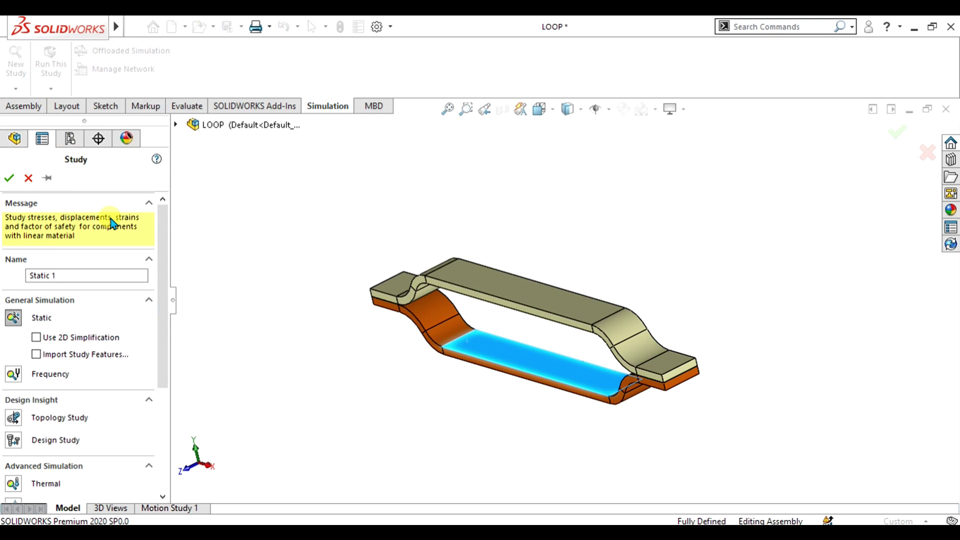
{"action": "left_click", "coordinate": [9, 177]}
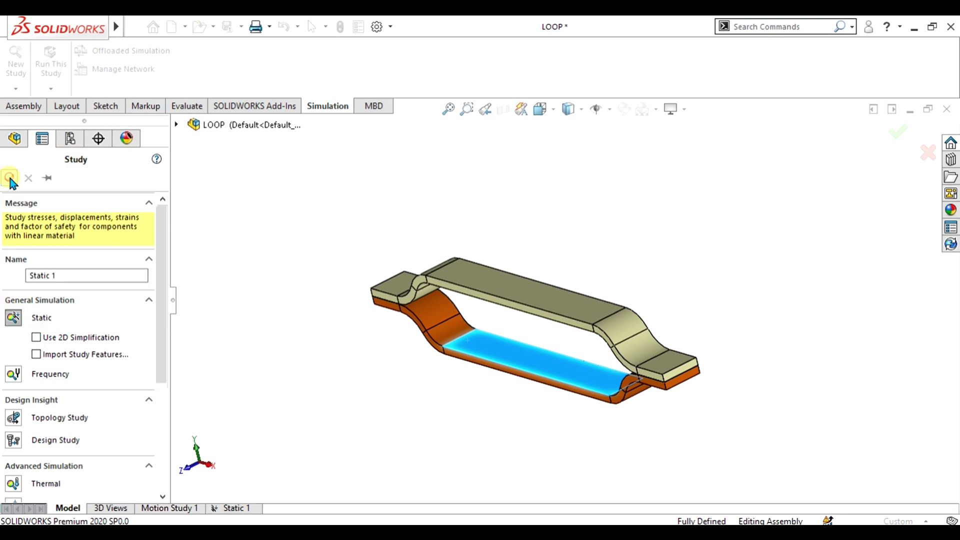
{"action": "middle_click_drag", "start_coordinate": [337, 275], "coordinate": [594, 306]}
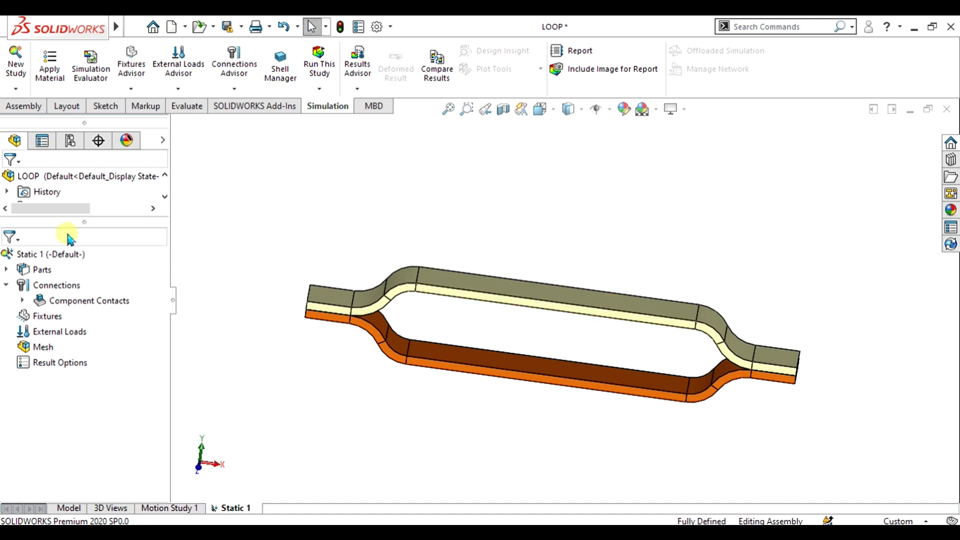
In Static 1 properties, enable soft springs and inertial relief and edit the 299 K reference temperature
{"action": "right_click", "coordinate": [37, 255]}
{"action": "left_click", "coordinate": [76, 431]}
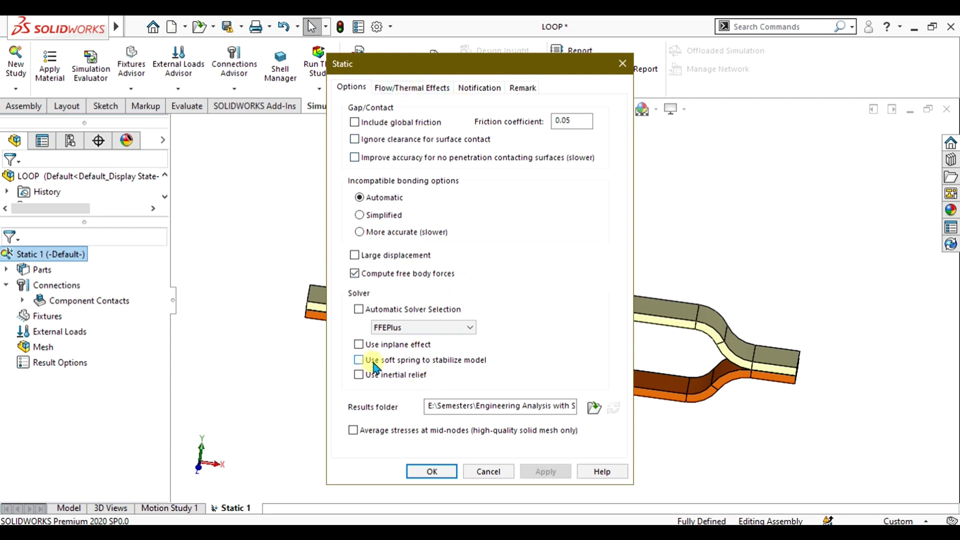
{"action": "left_click", "coordinate": [395, 360]}
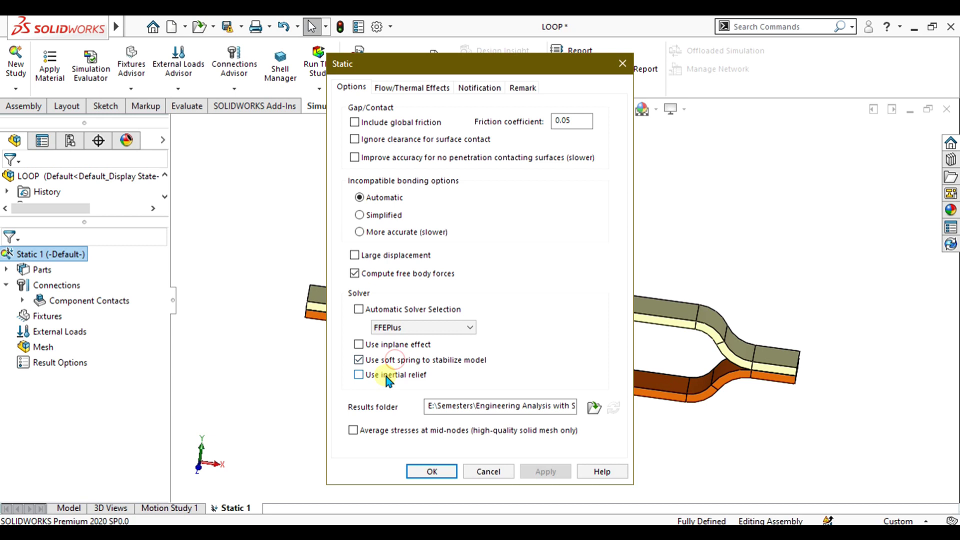
{"action": "left_click", "coordinate": [395, 86]}
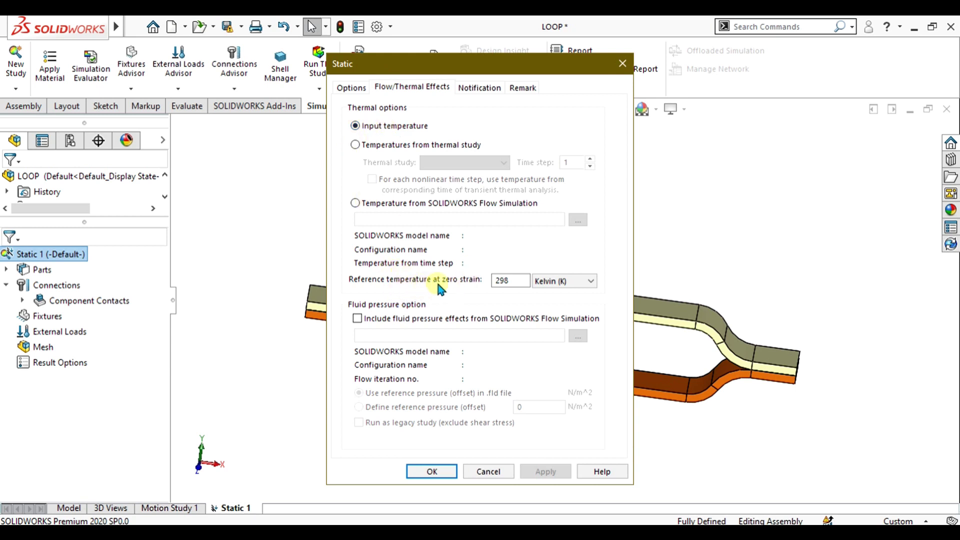
{"action": "double_click", "coordinate": [511, 283]}
Apply the study properties, then treat the HALF-1 and HALF-2 bodies as solids
{"action": "left_click", "coordinate": [437, 471]}
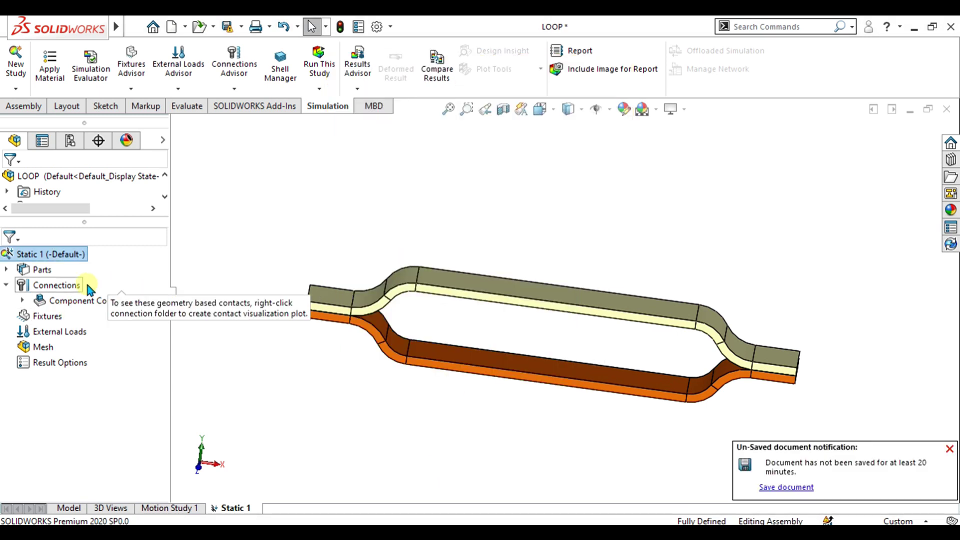
{"action": "left_click", "coordinate": [7, 270]}
{"action": "left_click", "coordinate": [52, 287]}
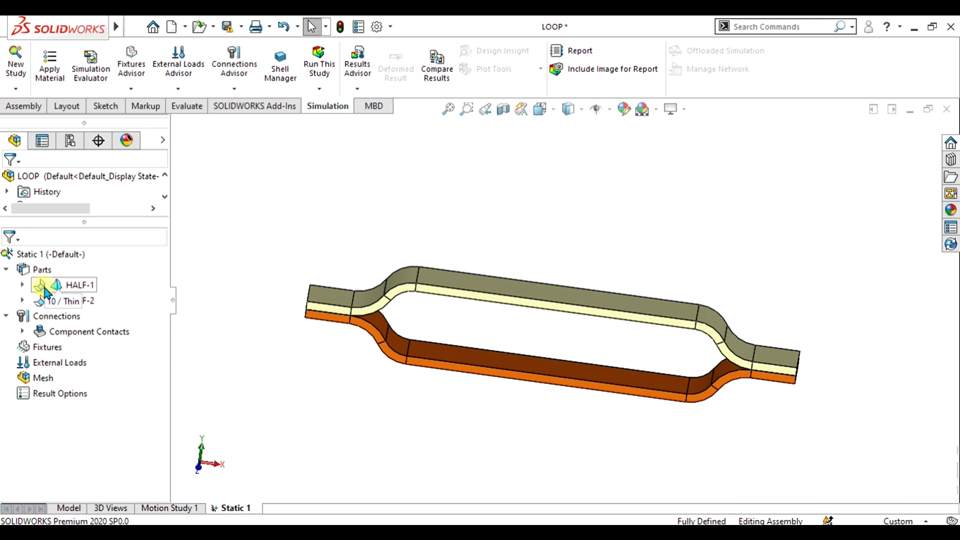
{"action": "left_click", "coordinate": [45, 285]}
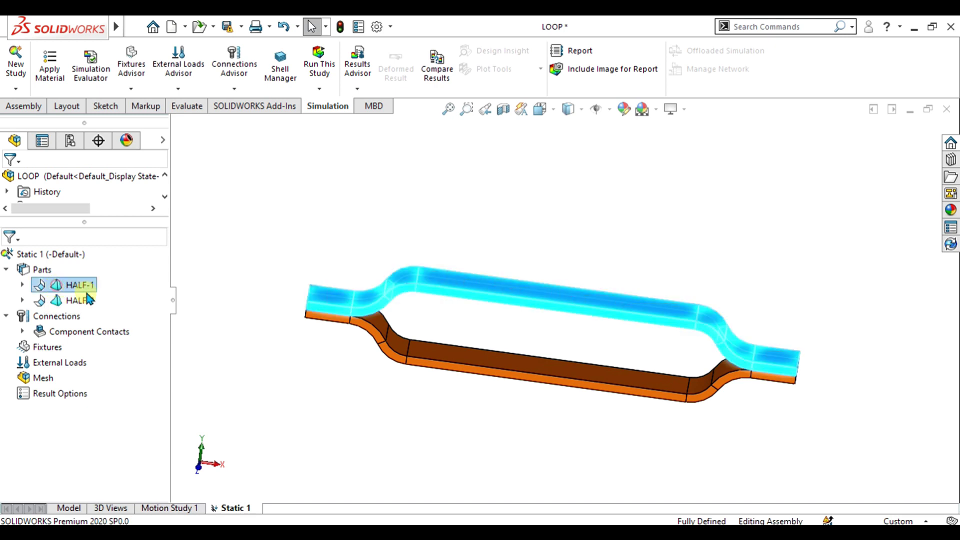
{"action": "left_click", "coordinate": [72, 301], "text": "ctrl"}
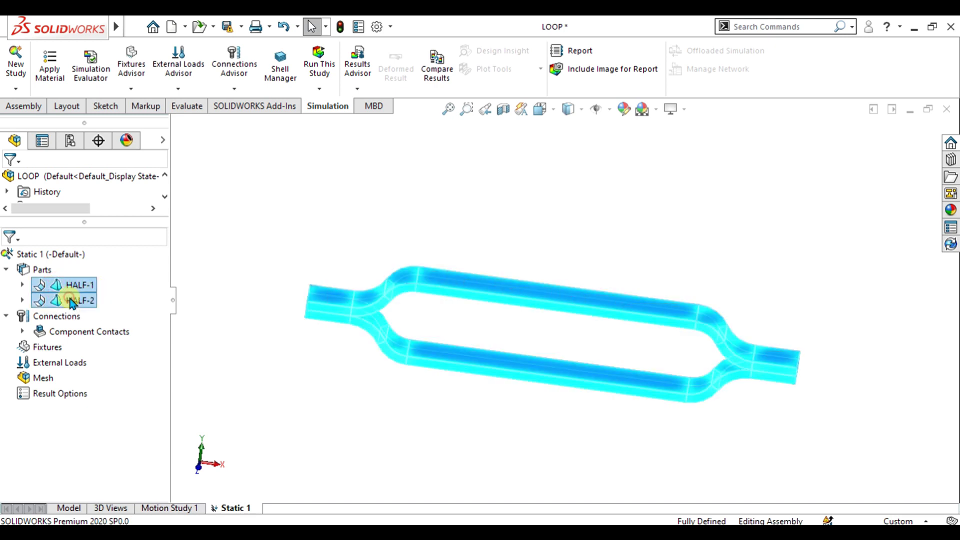
{"action": "right_click", "coordinate": [72, 302]}
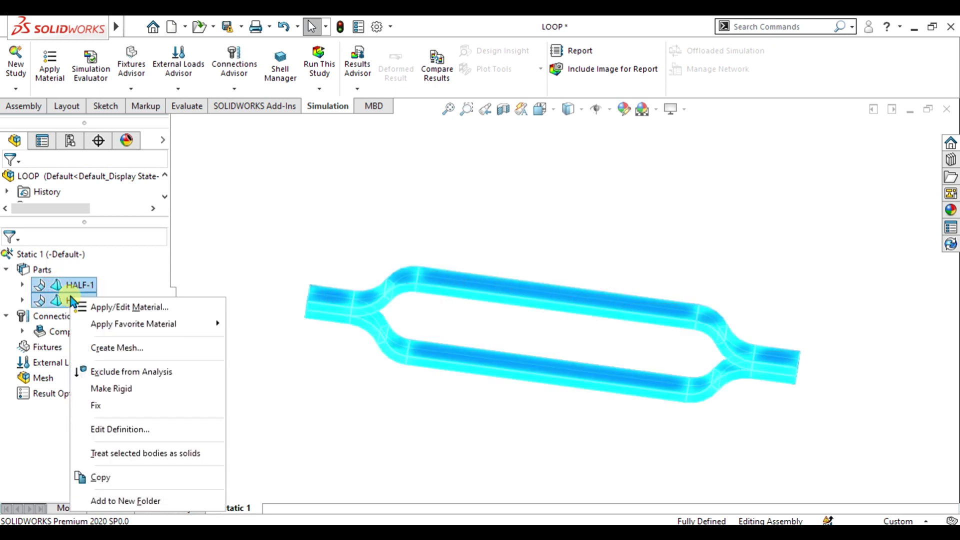
{"action": "left_click", "coordinate": [170, 453]}
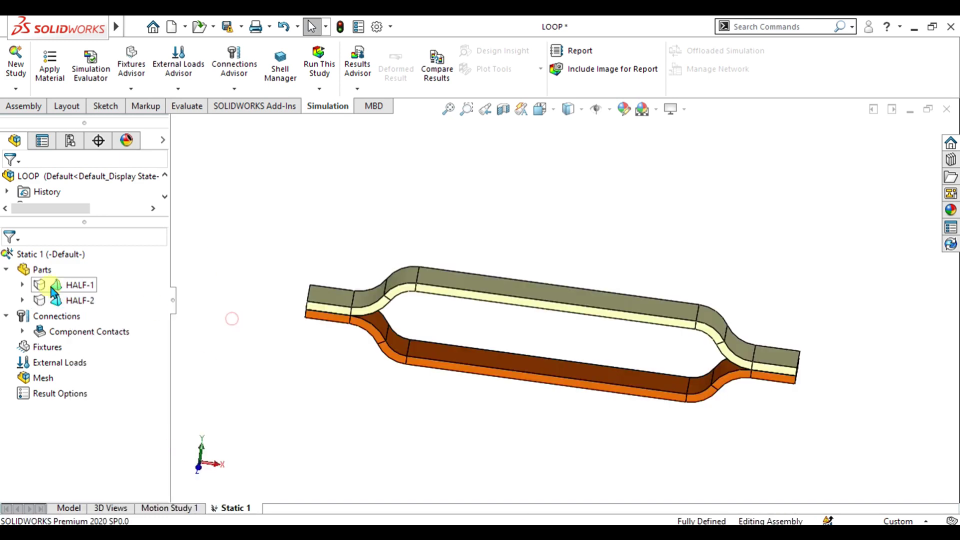
{"action": "scroll", "coordinate": [542, 345], "scroll_direction": "down", "scroll_amount": 3}
{"action": "middle_click_drag", "start_coordinate": [542, 345], "coordinate": [583, 360]}
{"action": "scroll", "coordinate": [574, 343], "scroll_direction": "up", "scroll_amount": 3}
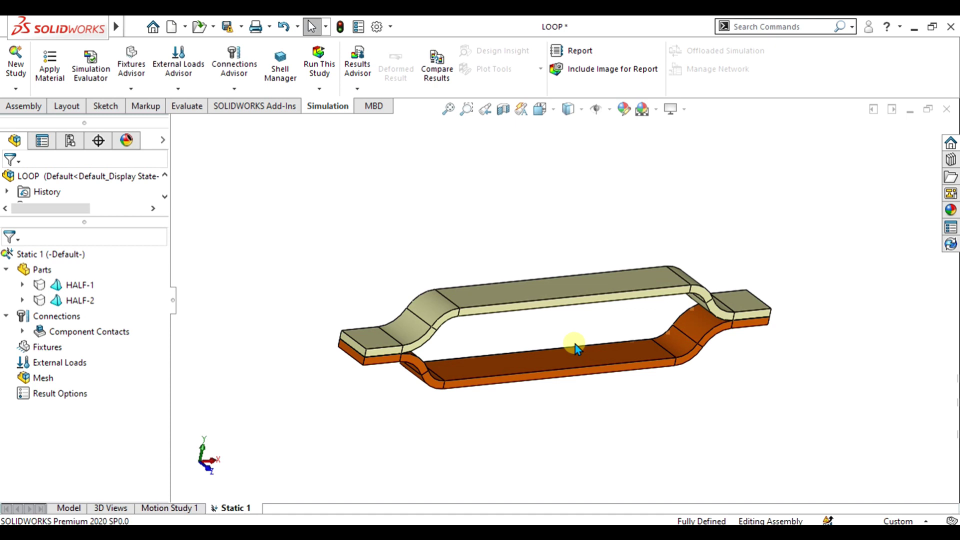
Assign 1060 Alloy from Aluminium Alloys to HALF-1
{"action": "right_click", "coordinate": [77, 285]}
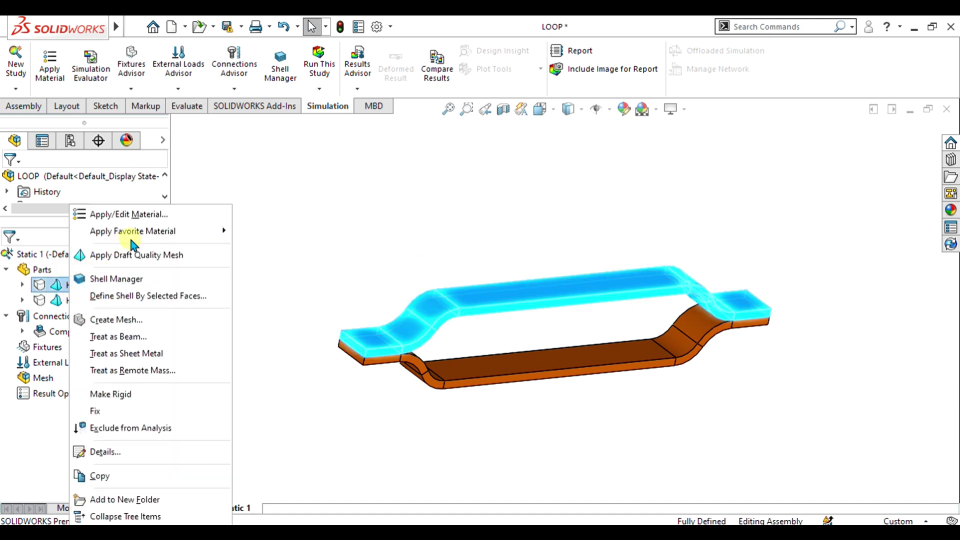
{"action": "left_click", "coordinate": [145, 212]}
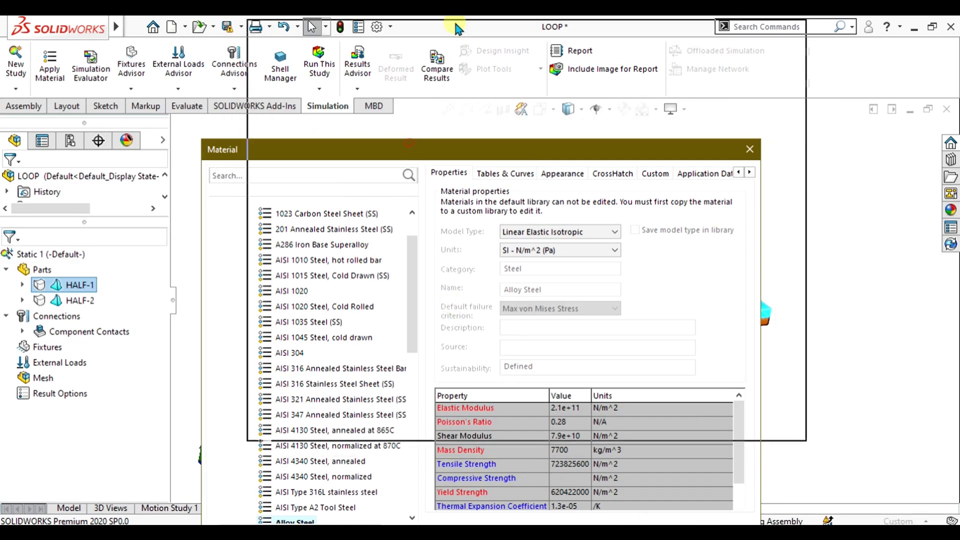
{"action": "left_click_drag", "start_coordinate": [457, 29], "coordinate": [457, 29]}
{"action": "scroll", "coordinate": [325, 240], "scroll_direction": "down", "scroll_amount": 8}
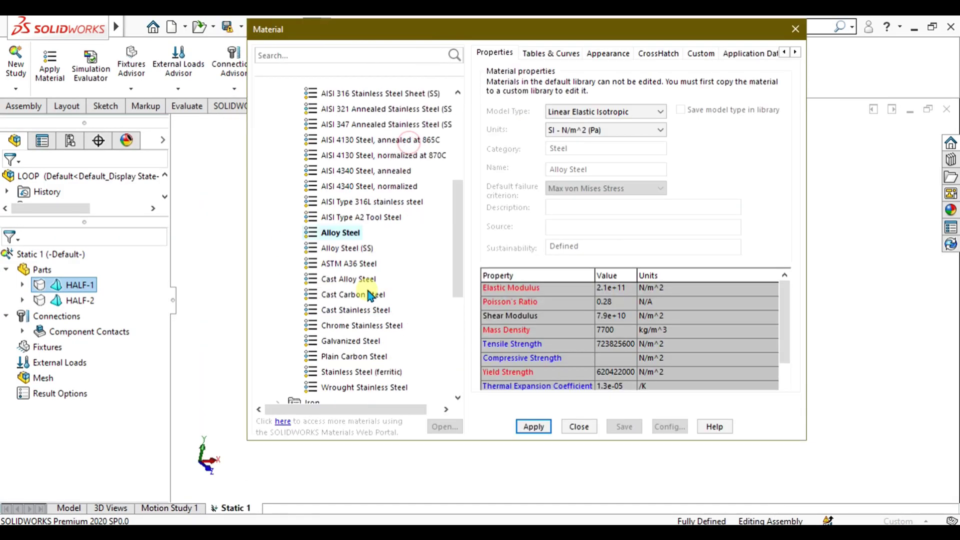
{"action": "left_click", "coordinate": [284, 248]}
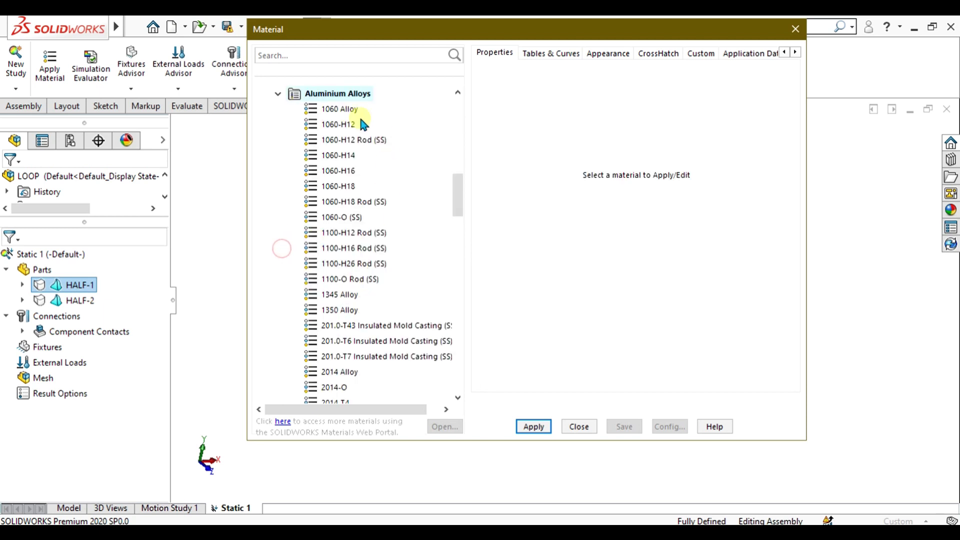
{"action": "left_click", "coordinate": [340, 108]}
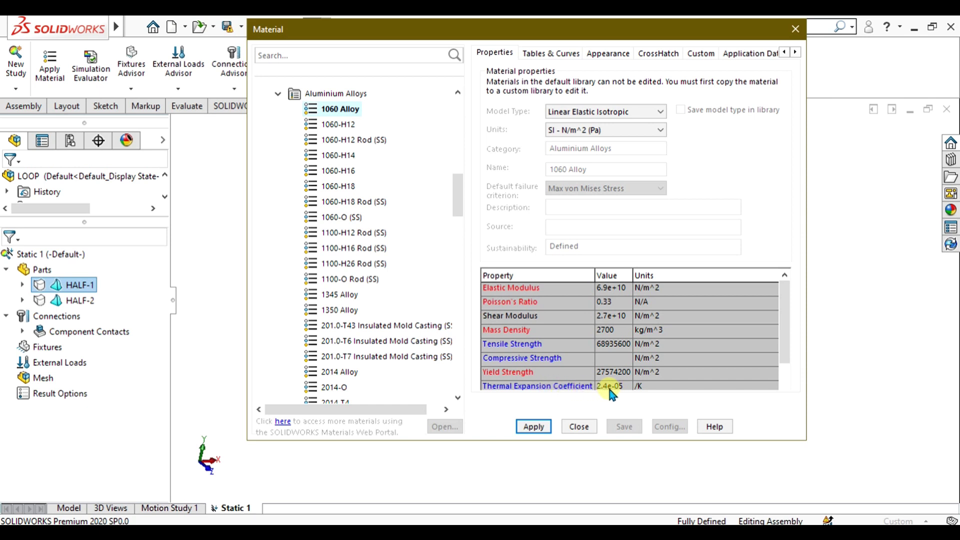
{"action": "left_click", "coordinate": [533, 426]}
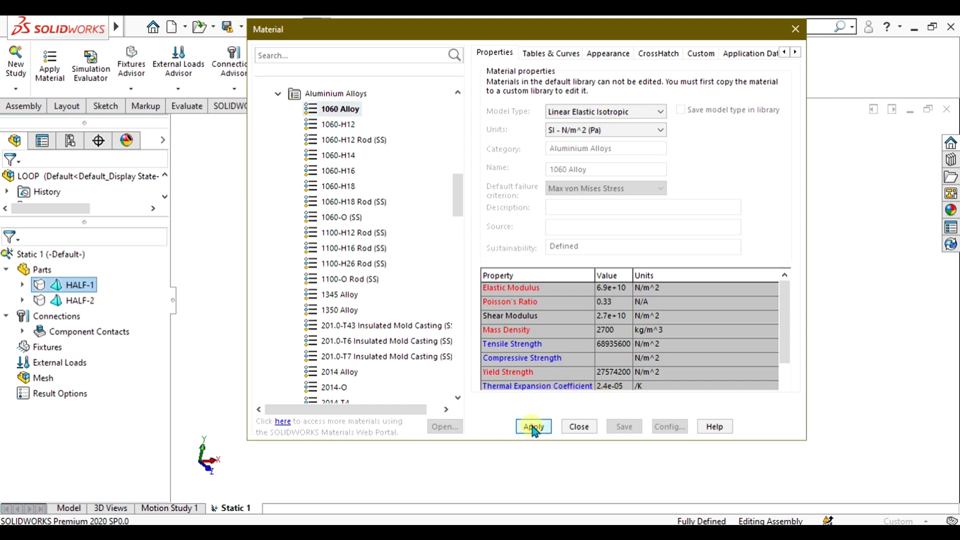
{"action": "left_click", "coordinate": [585, 427]}
Assign Plain Carbon Steel to HALF-2
{"action": "right_click", "coordinate": [76, 301]}
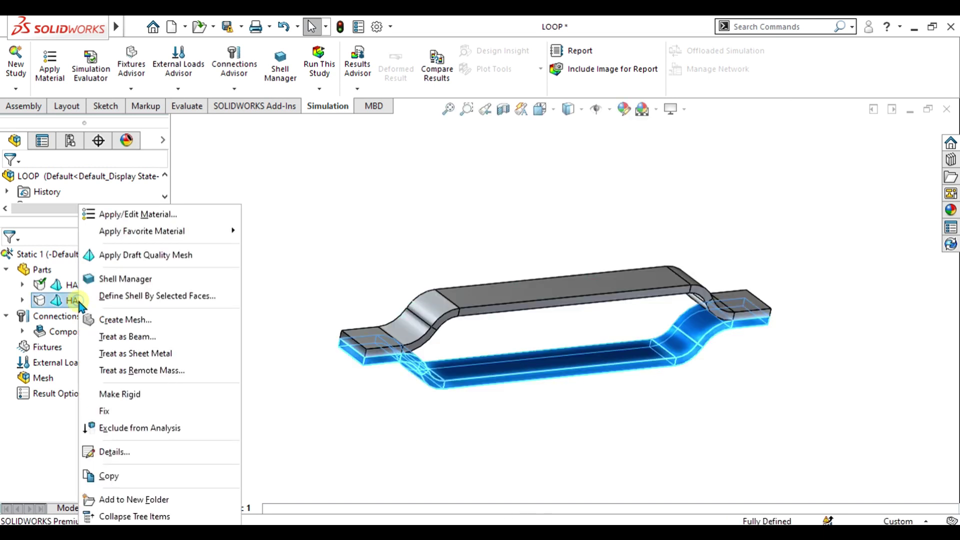
{"action": "left_click", "coordinate": [126, 214]}
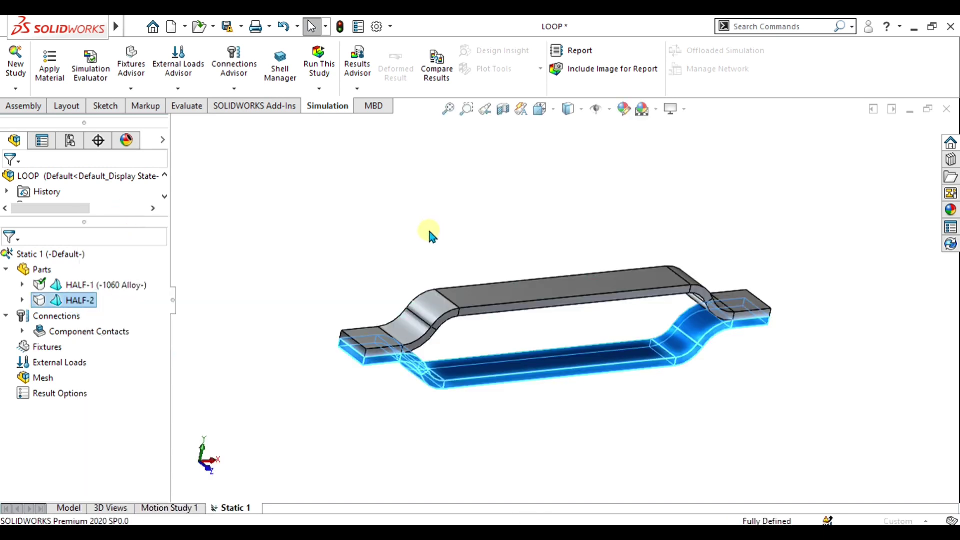
{"action": "left_click_drag", "start_coordinate": [209, 157], "coordinate": [214, 252]}
{"action": "left_click", "coordinate": [120, 276]}
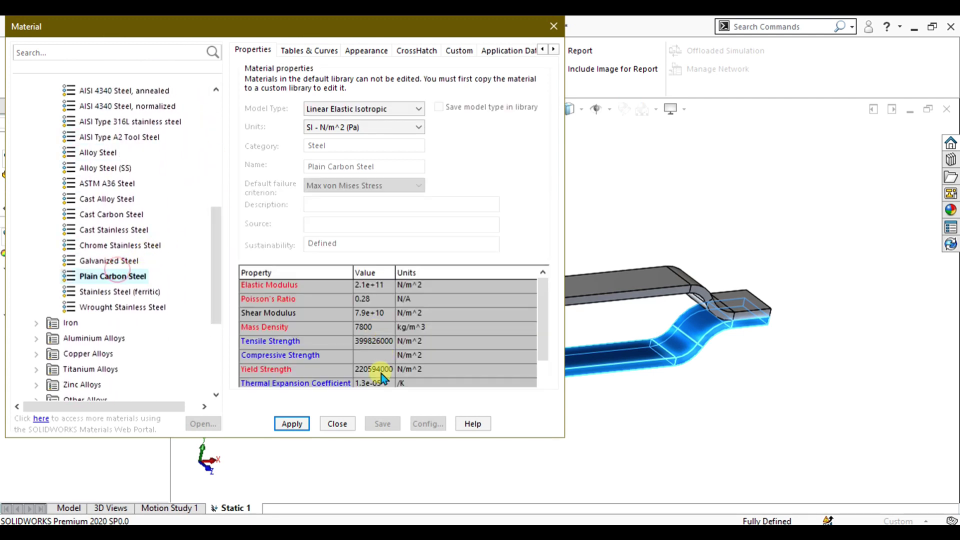
{"action": "left_click", "coordinate": [292, 425]}
{"action": "left_click", "coordinate": [336, 424]}
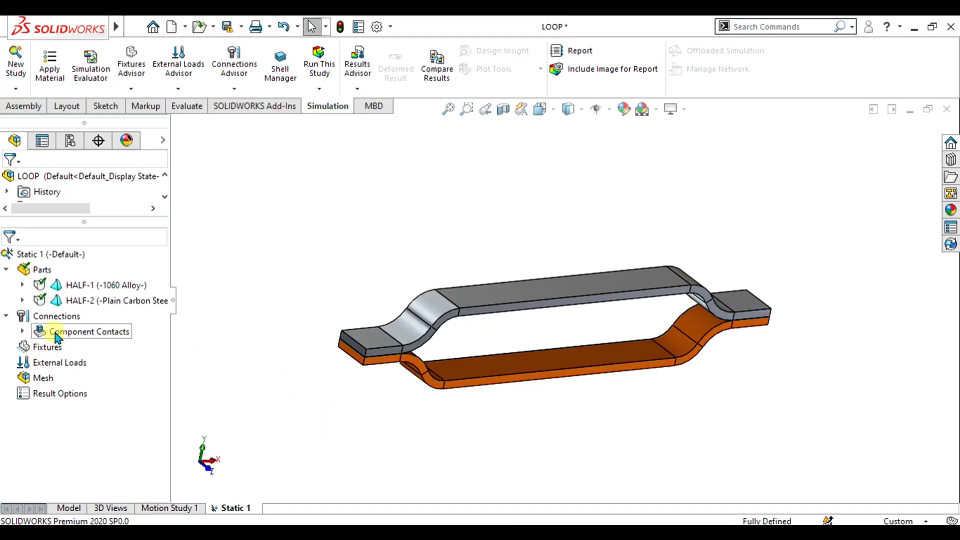
Check that the Global Contact under Component Contacts is Bonded
{"action": "left_click", "coordinate": [23, 332]}
{"action": "left_click", "coordinate": [105, 348]}
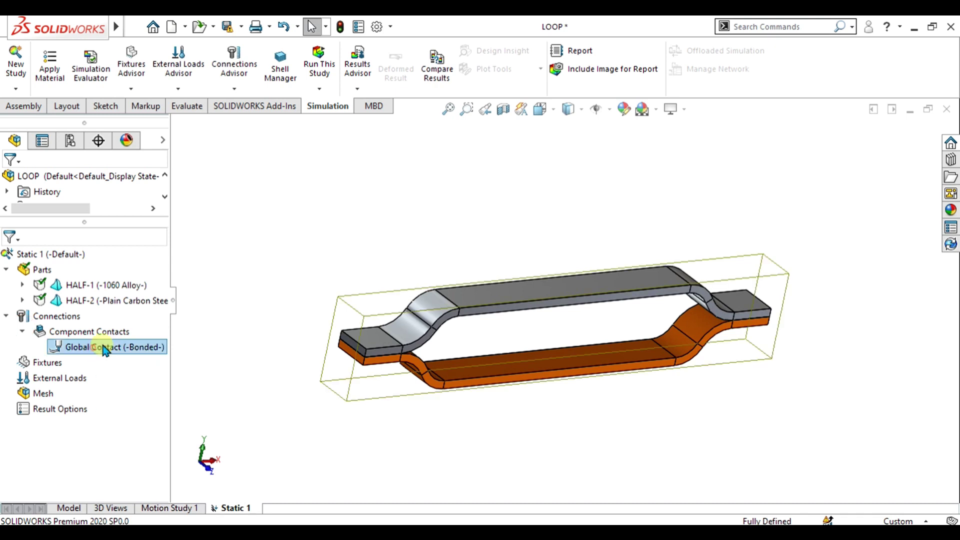
{"action": "scroll", "coordinate": [428, 334], "scroll_direction": "down", "scroll_amount": 4}
{"action": "scroll", "coordinate": [497, 337], "scroll_direction": "up", "scroll_amount": 6}
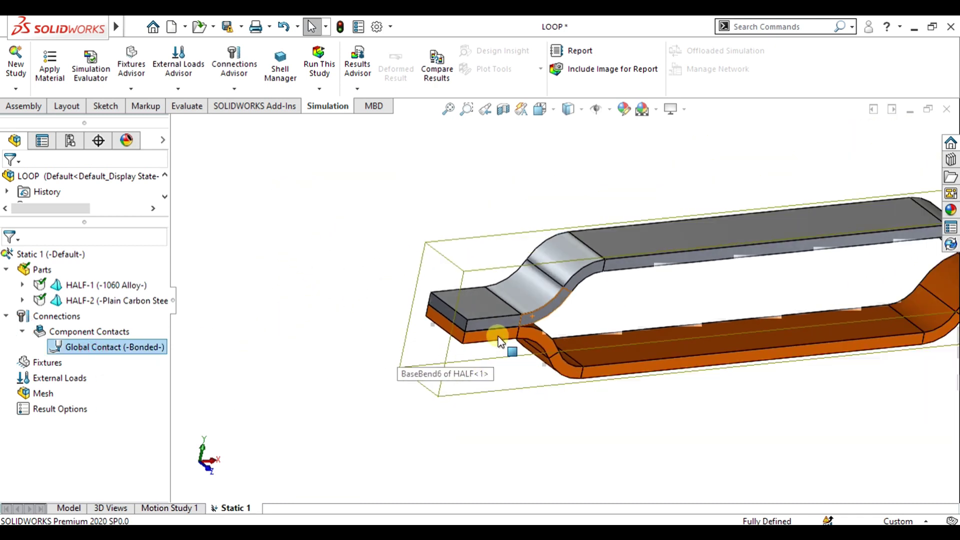
{"action": "key", "text": "f"}
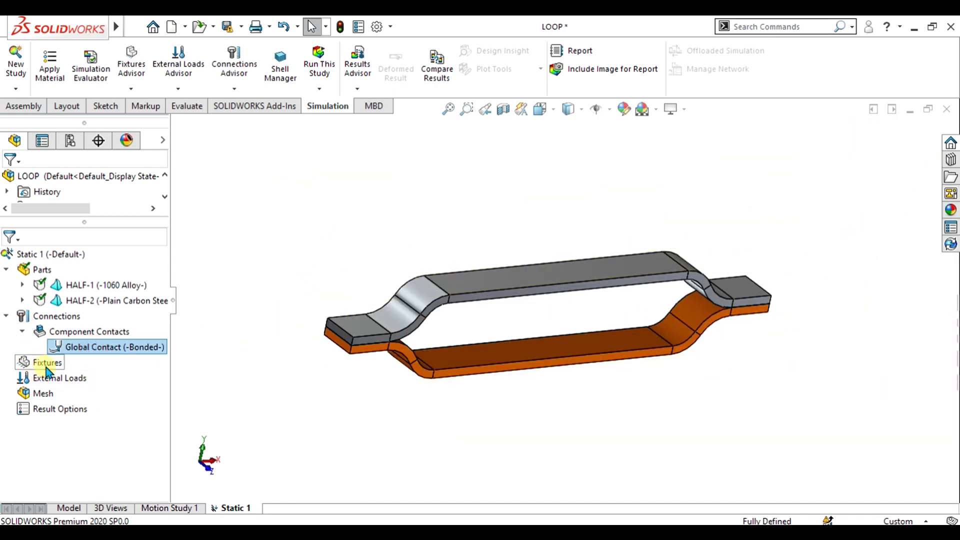
Apply a 500 Kelvin temperature load to HALF<1> and HALF<2>
{"action": "right_click", "coordinate": [43, 382]}
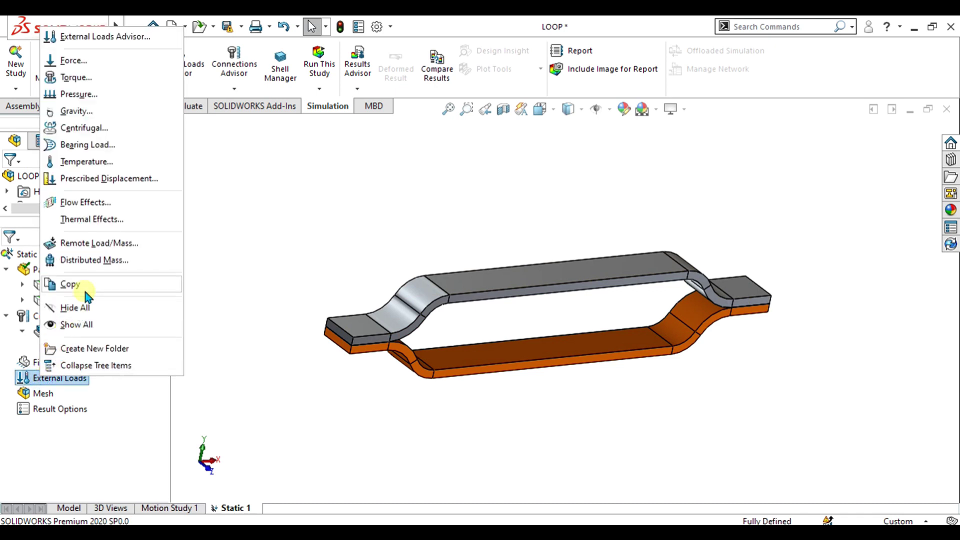
{"action": "left_click", "coordinate": [94, 162]}
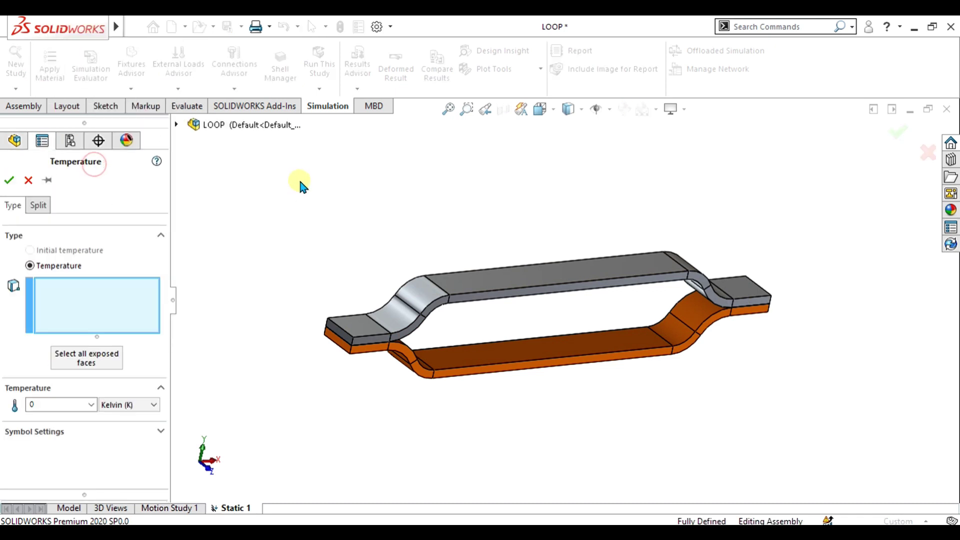
{"action": "left_click", "coordinate": [176, 125]}
{"action": "left_click", "coordinate": [249, 248]}
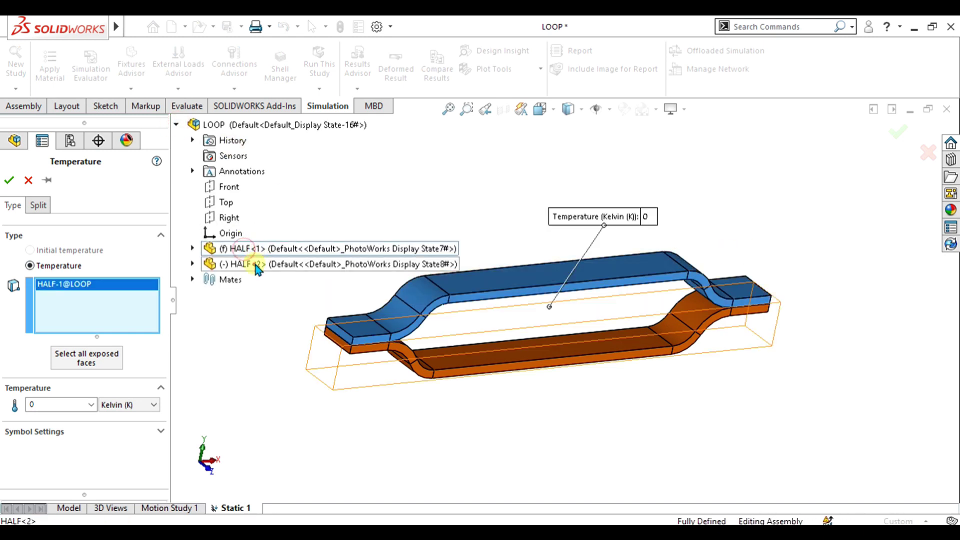
{"action": "left_click", "coordinate": [254, 263]}
{"action": "double_click", "coordinate": [59, 402]}
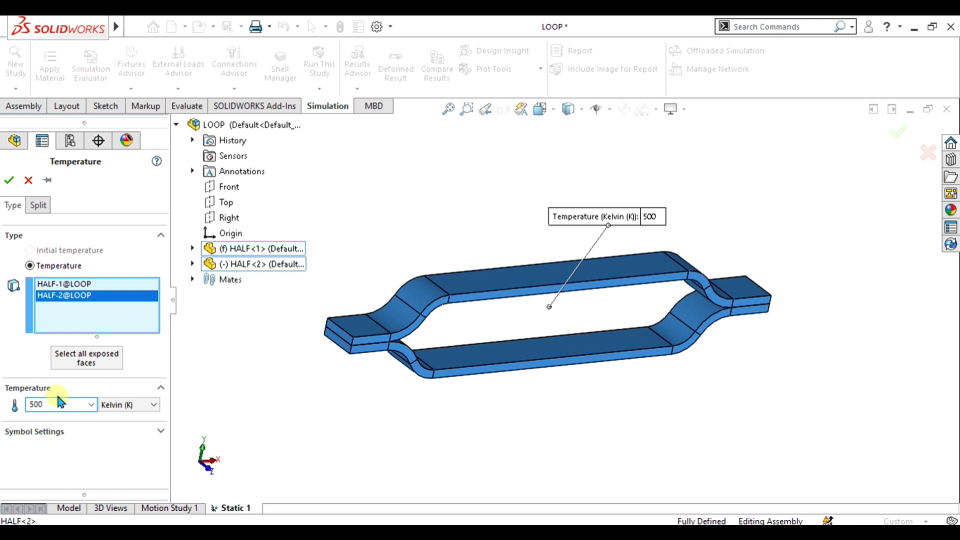
{"action": "left_click", "coordinate": [9, 181]}
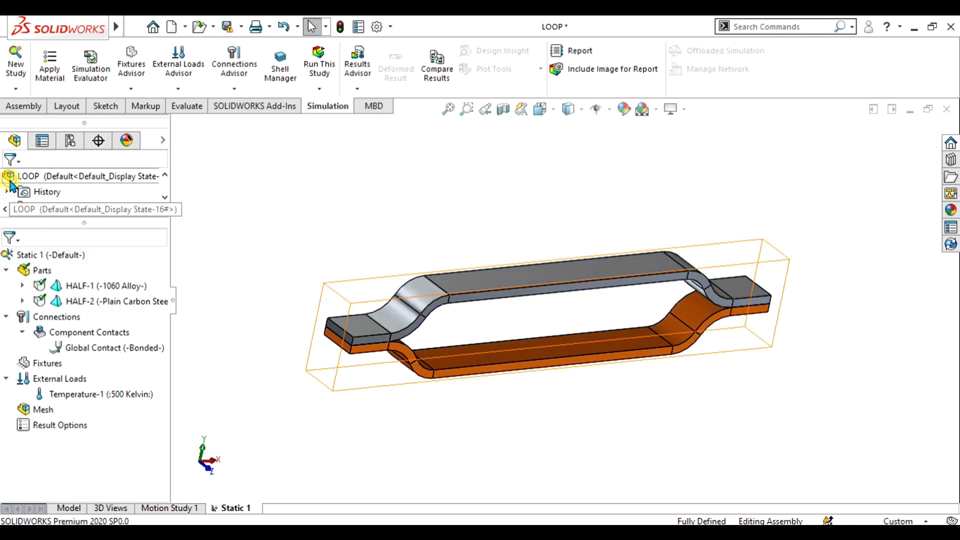
{"action": "middle_click_drag", "start_coordinate": [592, 397], "coordinate": [557, 377]}
{"action": "right_click", "coordinate": [32, 414]}
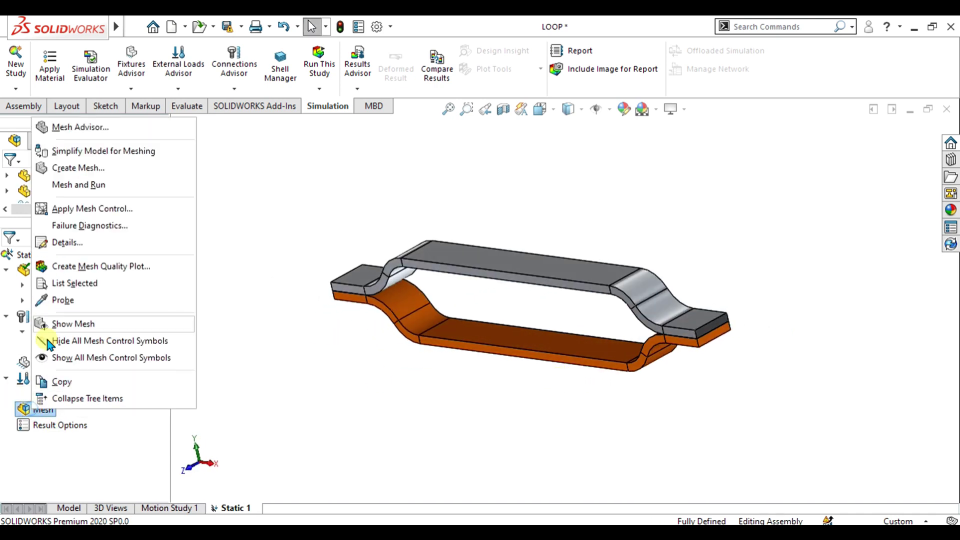
Generate a solid mesh of both halves with a 5 mm global element size
{"action": "left_click", "coordinate": [91, 181]}
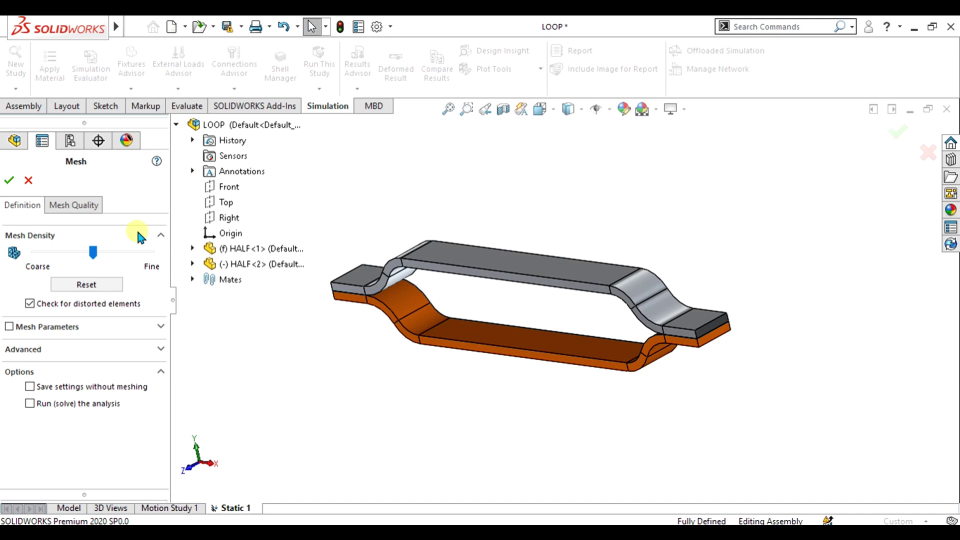
{"action": "left_click", "coordinate": [9, 326]}
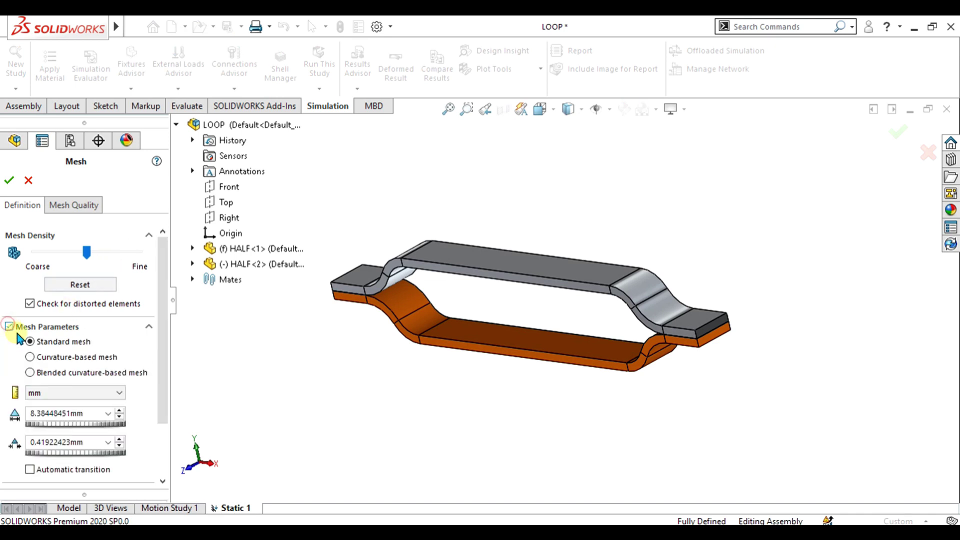
{"action": "double_click", "coordinate": [92, 414]}
{"action": "type", "text": "5.00mm"}
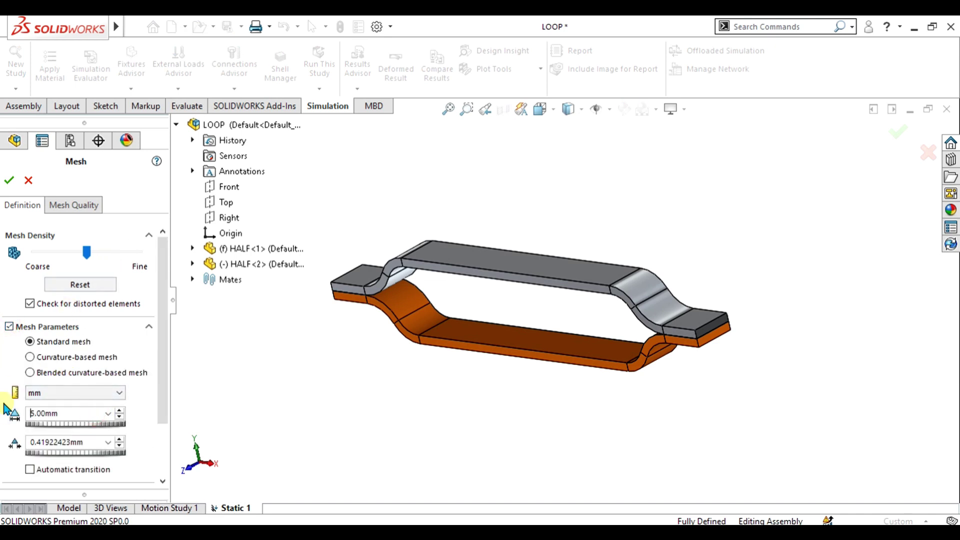
{"action": "left_click", "coordinate": [10, 181]}
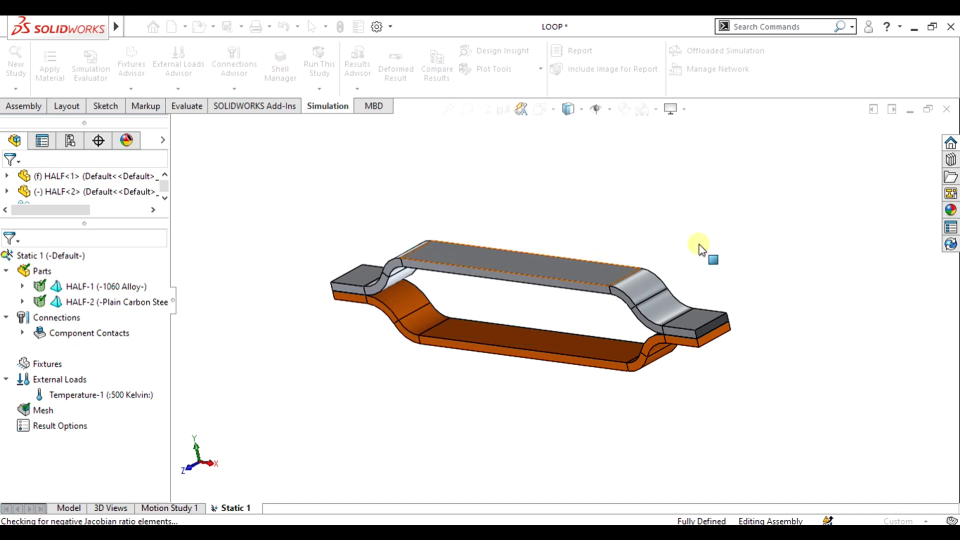
{"action": "scroll", "coordinate": [650, 325], "scroll_direction": "down", "scroll_amount": 5}
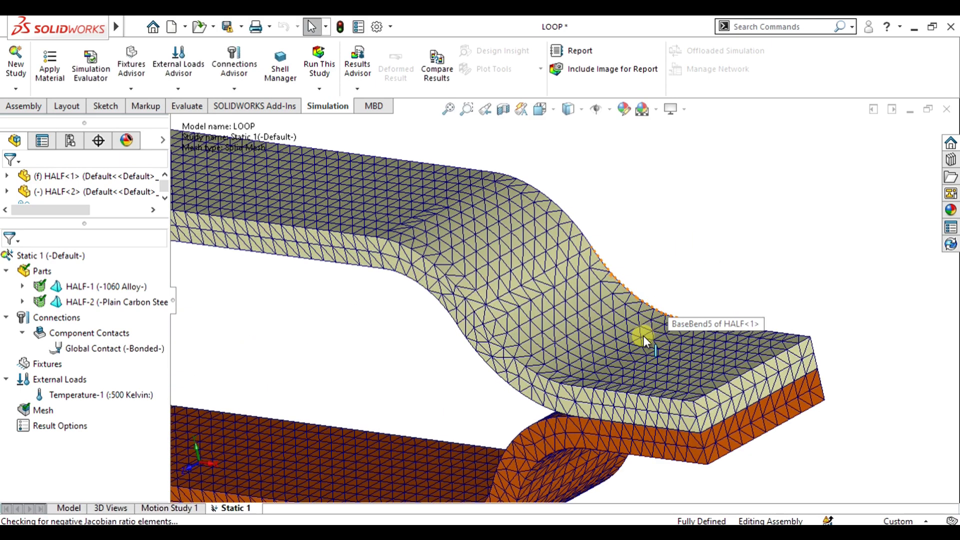
{"action": "scroll", "coordinate": [643, 335], "scroll_direction": "up", "scroll_amount": 5}
{"action": "right_click", "coordinate": [43, 409]}
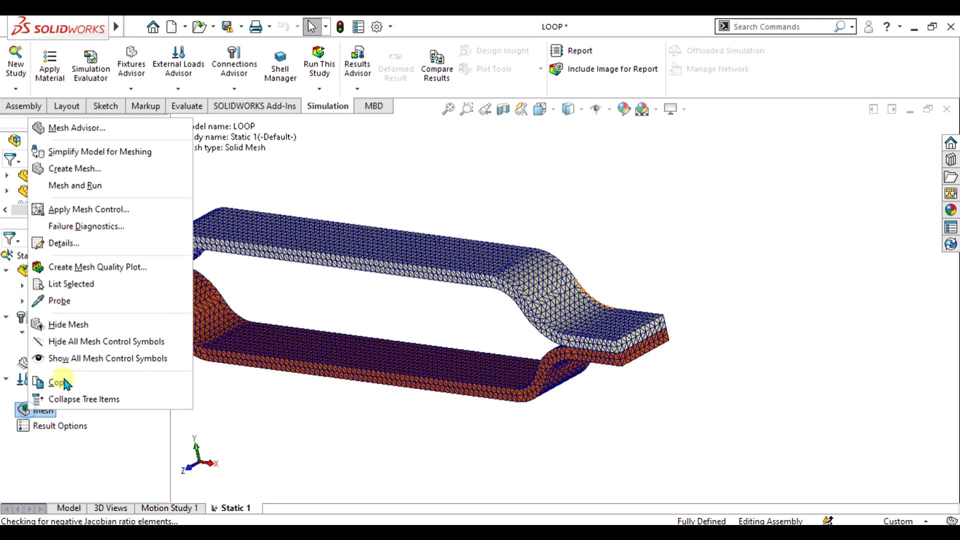
{"action": "left_click", "coordinate": [71, 243]}
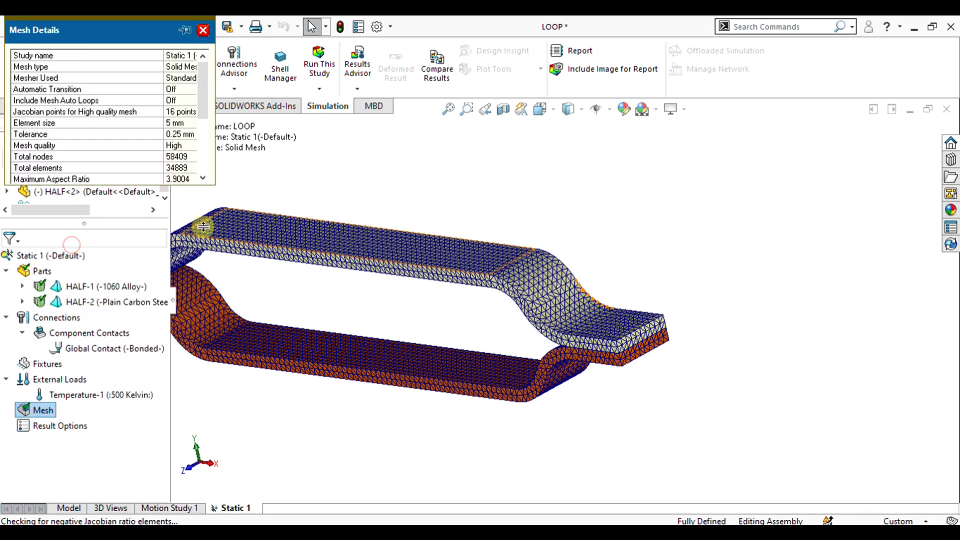
{"action": "left_click_drag", "start_coordinate": [204, 83], "coordinate": [206, 117]}
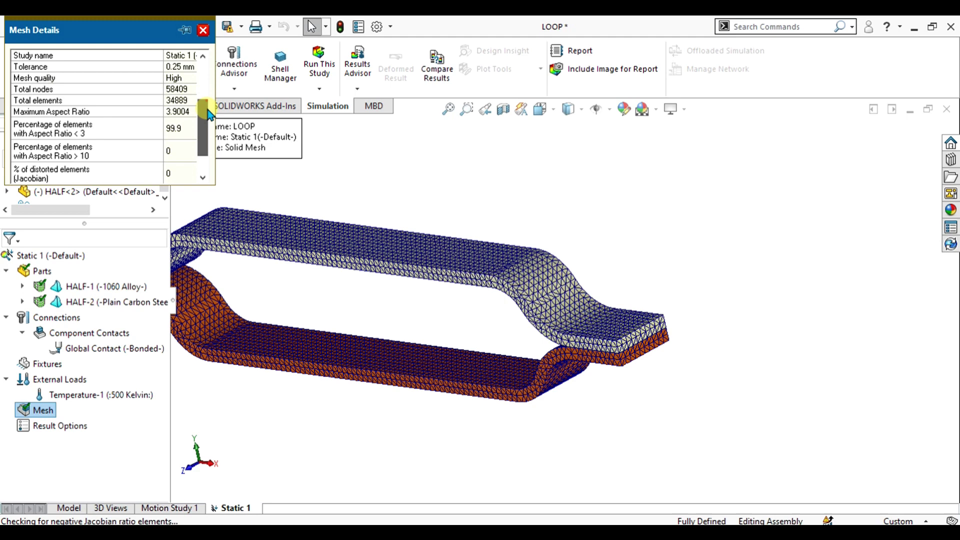
{"action": "left_click_drag", "start_coordinate": [208, 114], "coordinate": [208, 82]}
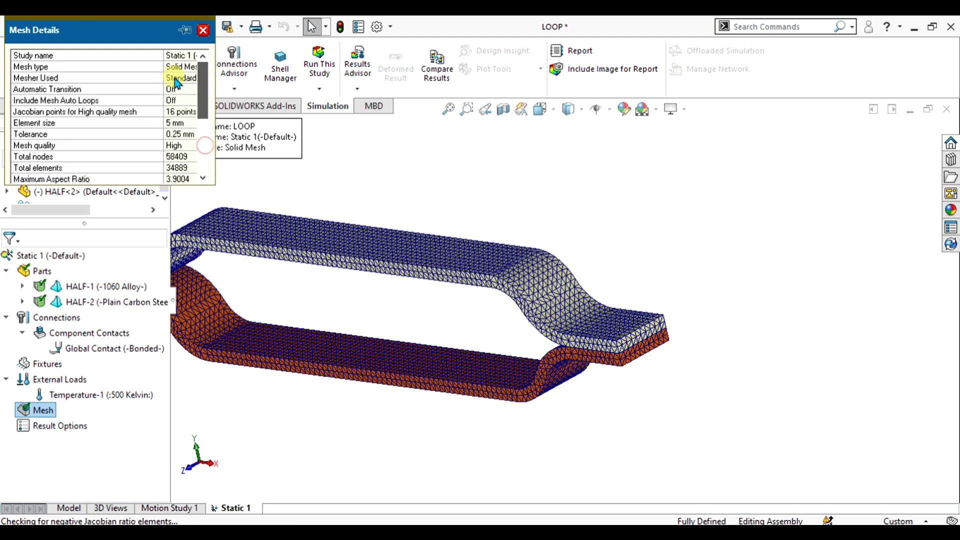
{"action": "left_click", "coordinate": [203, 30]}
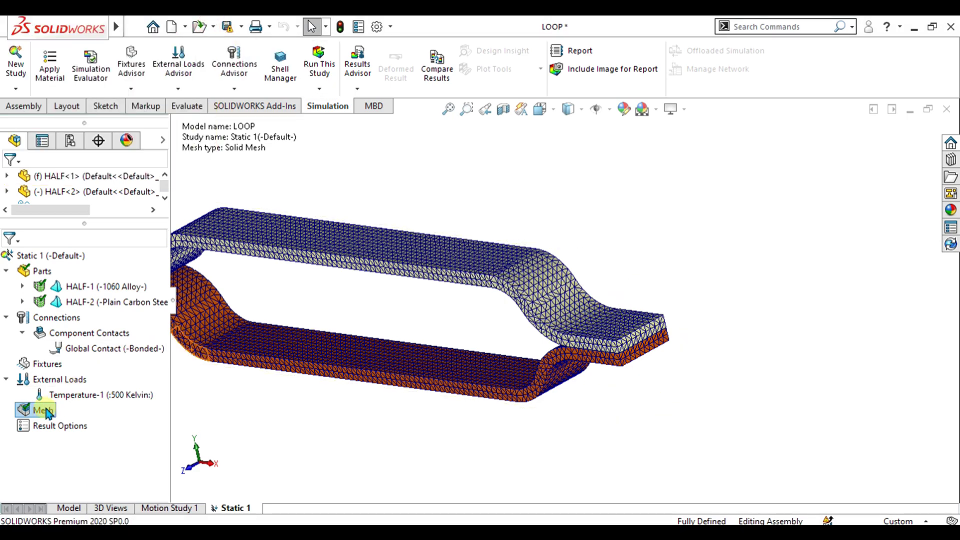
Run the Static 1 study and inspect the resulting von Mises stress plot
{"action": "left_click", "coordinate": [318, 64]}
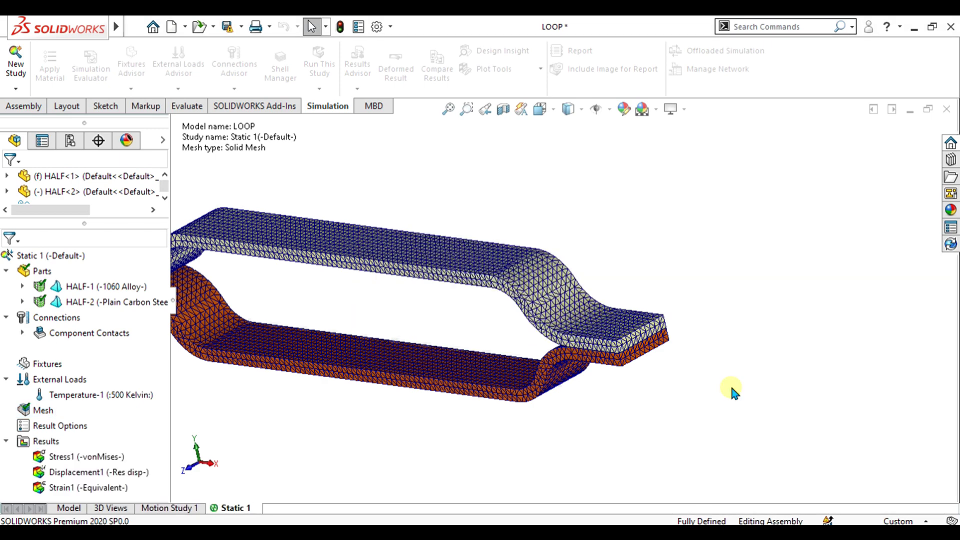
{"action": "middle_click_drag", "start_coordinate": [622, 260], "coordinate": [636, 275]}
{"action": "scroll", "coordinate": [488, 322], "scroll_direction": "down", "scroll_amount": 4}
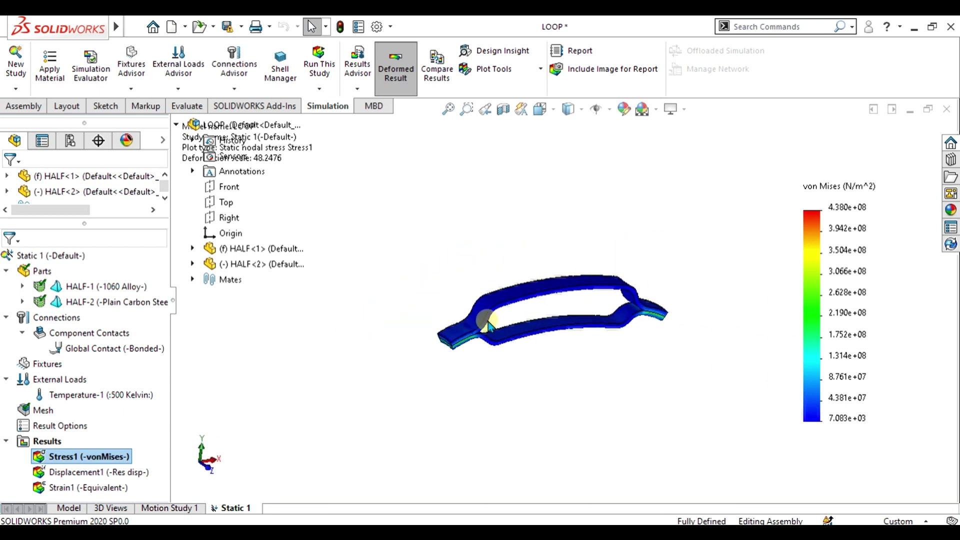
{"action": "scroll", "coordinate": [708, 227], "scroll_direction": "up", "scroll_amount": 2}
{"action": "scroll", "coordinate": [561, 319], "scroll_direction": "down", "scroll_amount": 4}
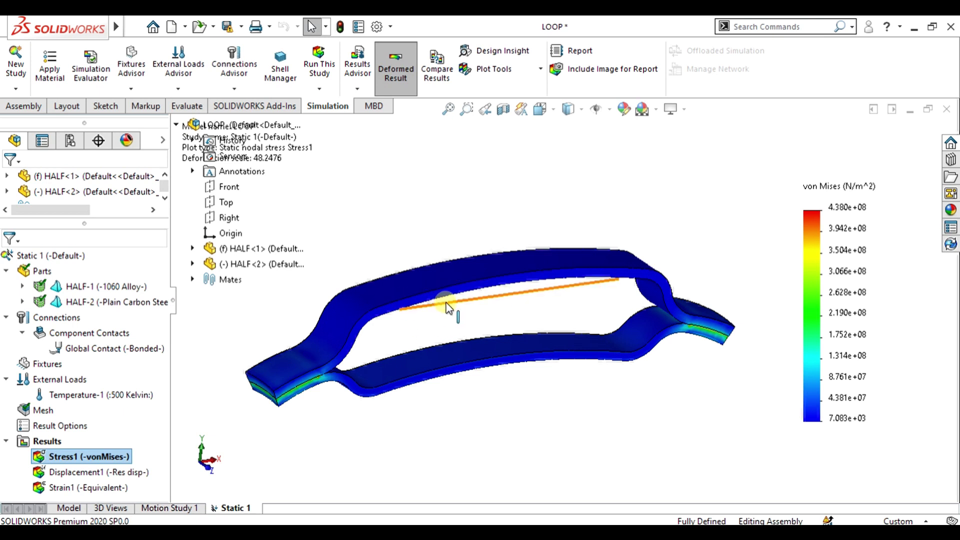
{"action": "middle_click_drag", "start_coordinate": [445, 359], "coordinate": [609, 345]}
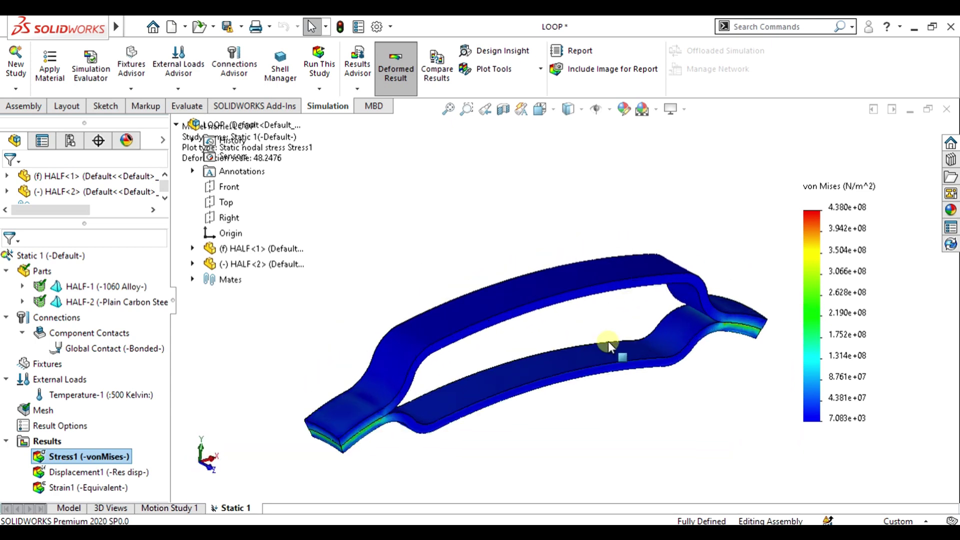
Show the Displacement1 plot, URES 1.958e-01 to 1.458e+00 mm, and inspect it
{"action": "right_click", "coordinate": [70, 470]}
{"action": "left_click", "coordinate": [107, 361]}
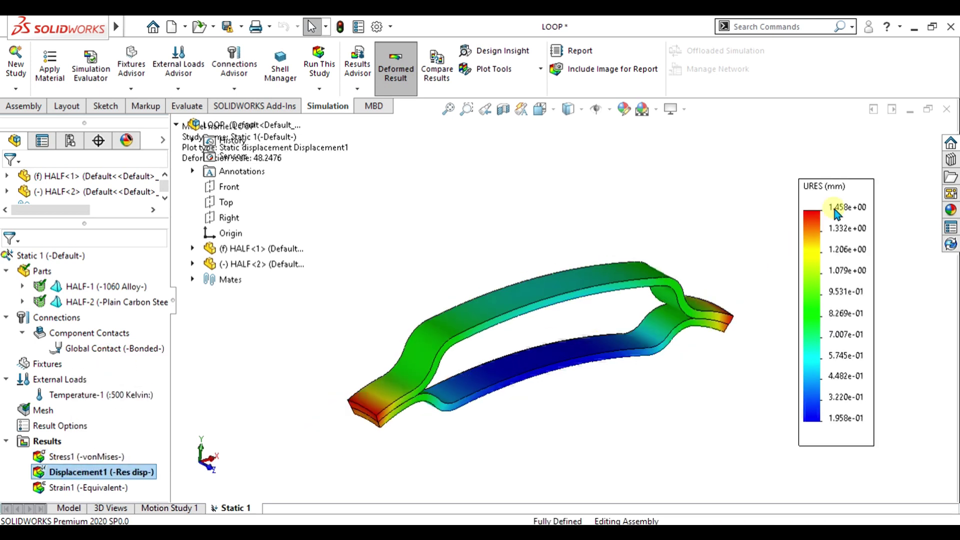
{"action": "middle_click_drag", "start_coordinate": [659, 338], "coordinate": [215, 400]}
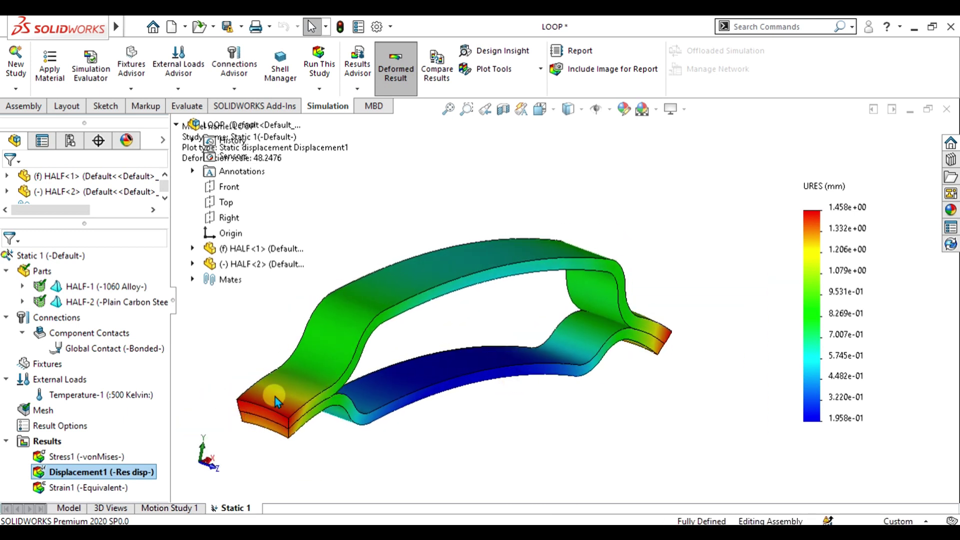
{"action": "scroll", "coordinate": [517, 384], "scroll_direction": "up", "scroll_amount": 2}
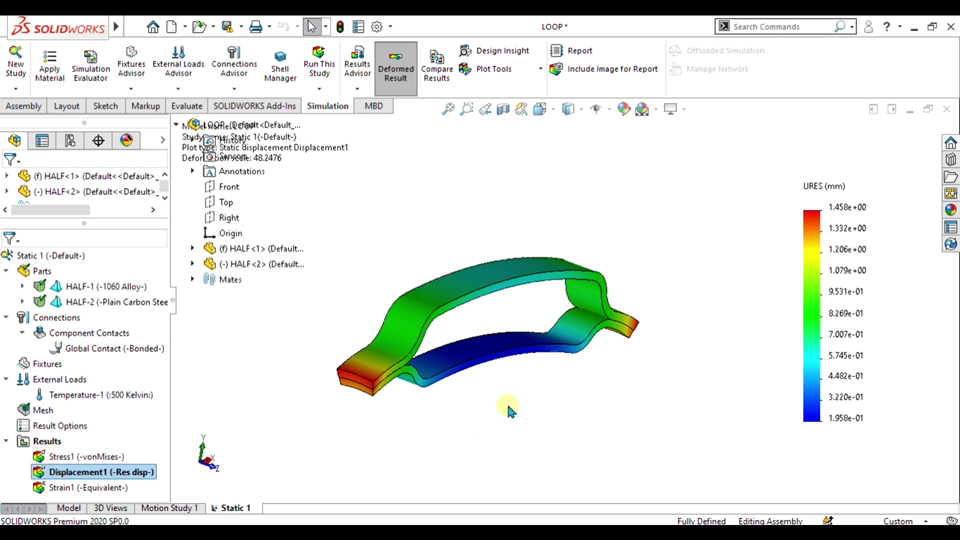
Add an explode step lifting HALF-1 upward above HALF-2, then return to Static 1
{"action": "left_click", "coordinate": [23, 106]}
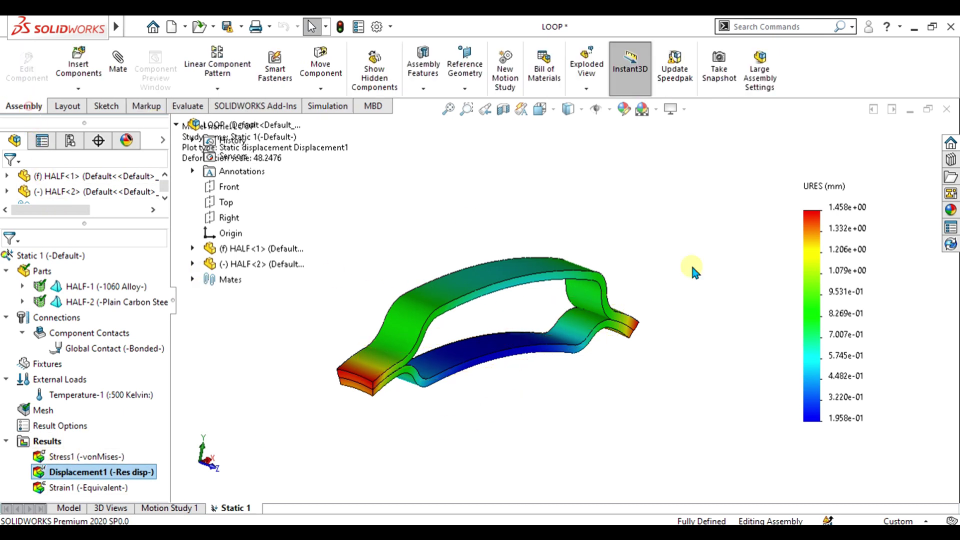
{"action": "scroll", "coordinate": [625, 326], "scroll_direction": "down", "scroll_amount": 2}
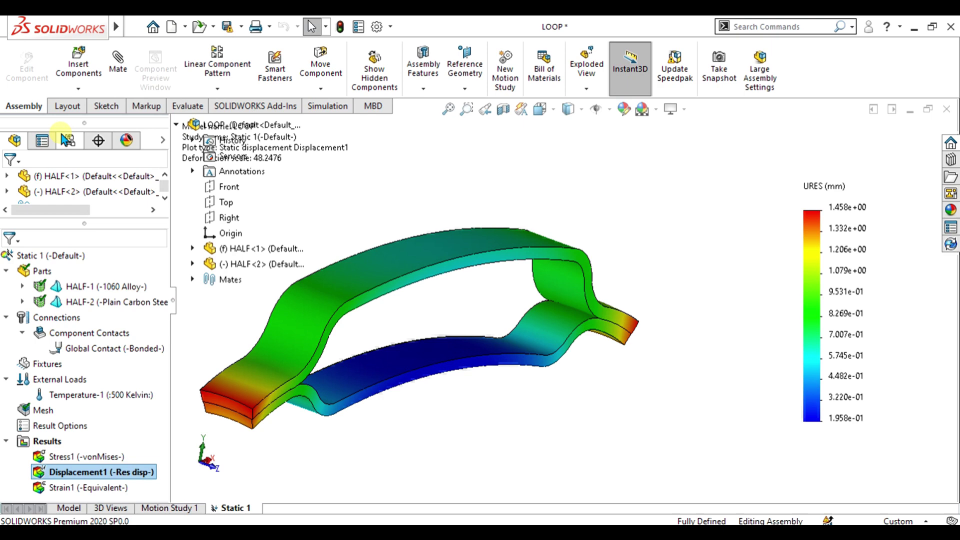
{"action": "left_click", "coordinate": [69, 510]}
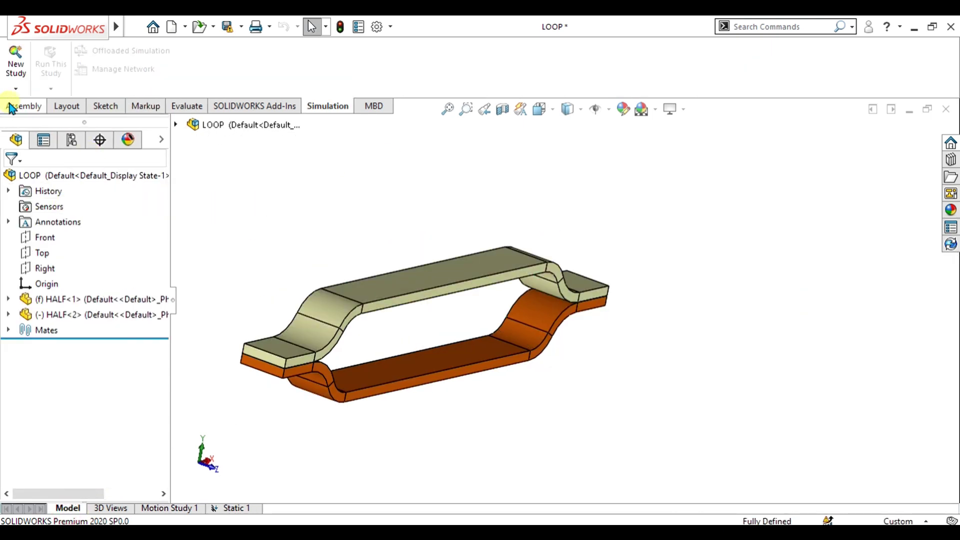
{"action": "left_click", "coordinate": [11, 106]}
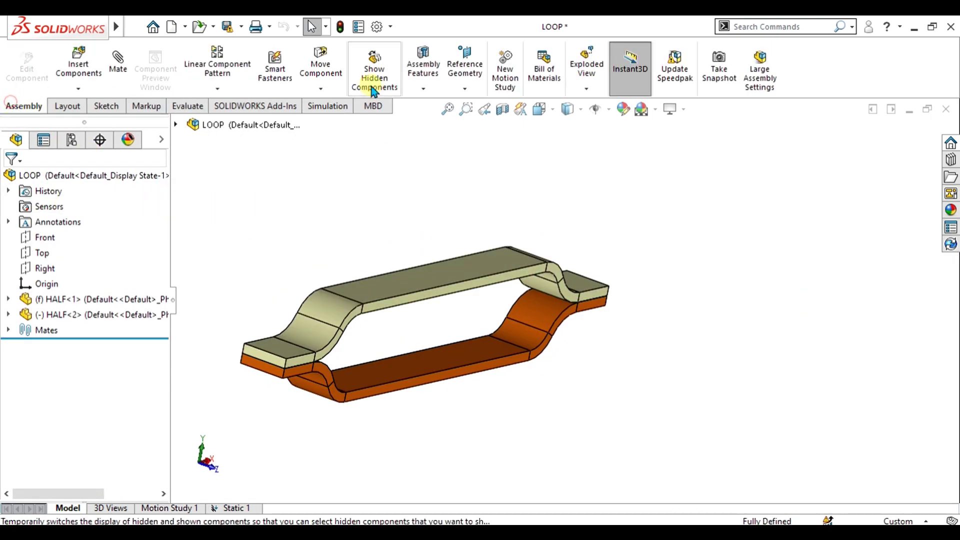
{"action": "left_click", "coordinate": [589, 82]}
{"action": "left_click", "coordinate": [433, 282]}
{"action": "left_click_drag", "start_coordinate": [445, 227], "coordinate": [449, 189]}
{"action": "left_click", "coordinate": [11, 179]}
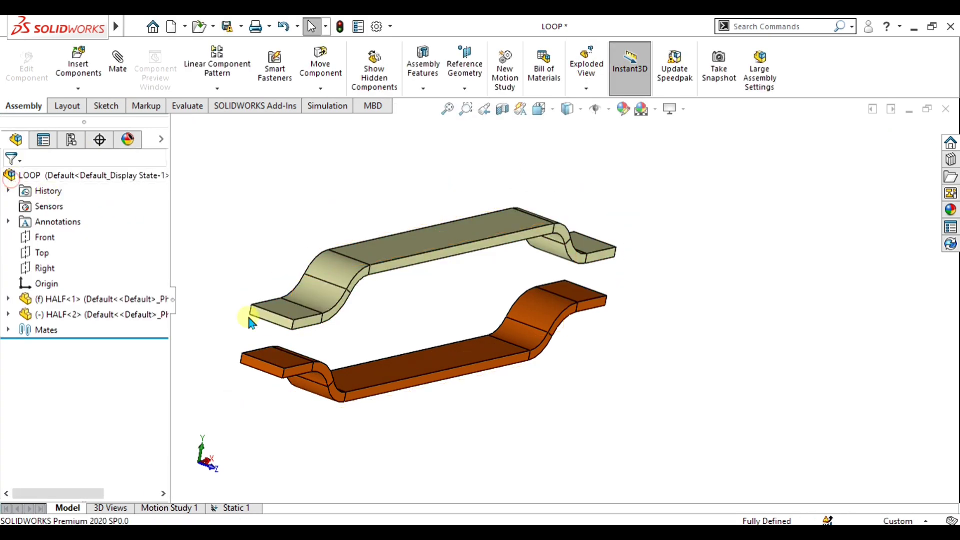
{"action": "left_click", "coordinate": [233, 508]}
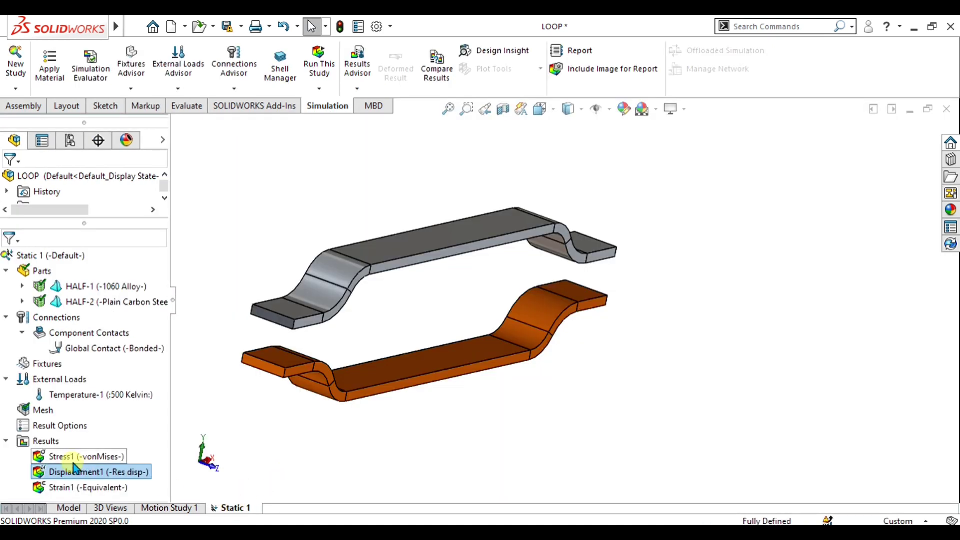
Start a new stress plot and toggle averaging results across part boundaries
{"action": "right_click", "coordinate": [72, 459]}
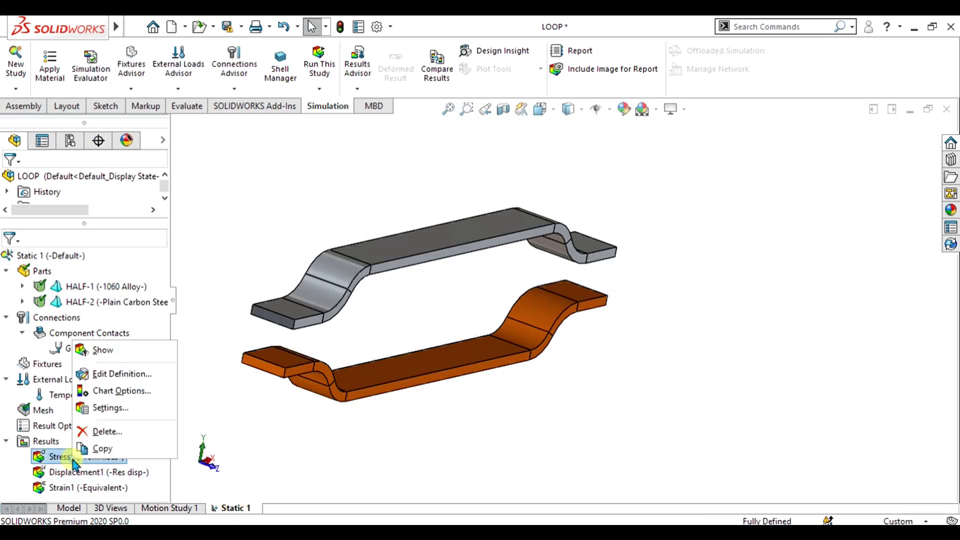
{"action": "right_click", "coordinate": [45, 441]}
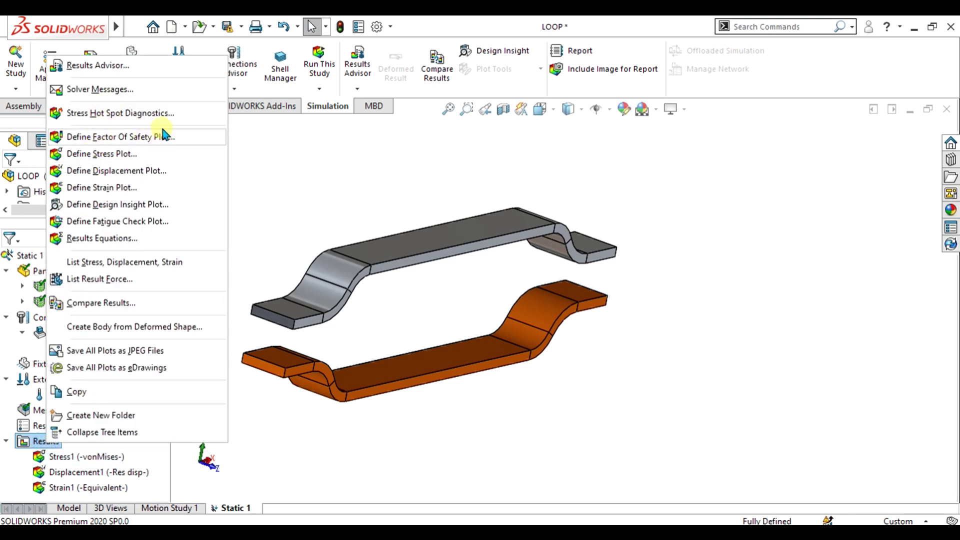
{"action": "left_click", "coordinate": [120, 158]}
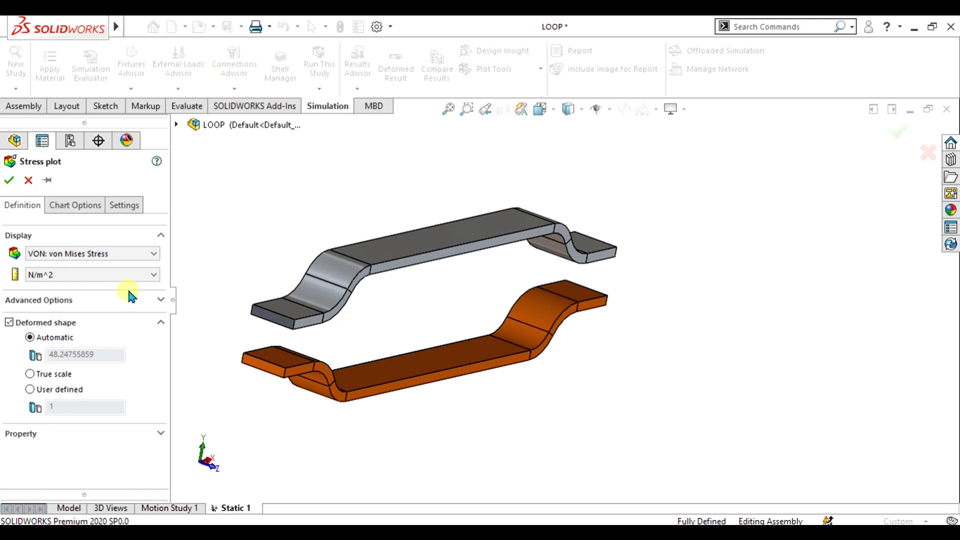
{"action": "left_click", "coordinate": [70, 300]}
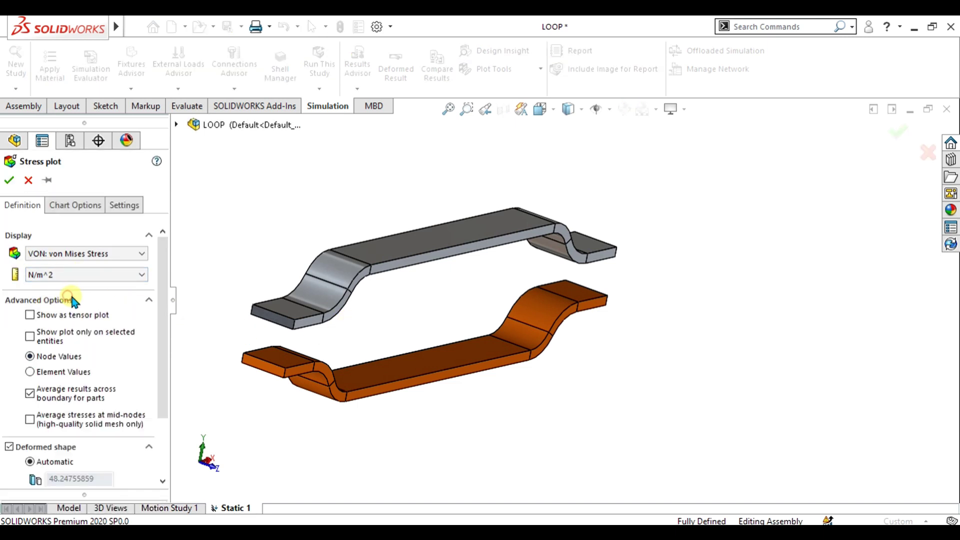
{"action": "left_click", "coordinate": [30, 393]}
Set the legend number format to floating and create the Stress2 plot
{"action": "left_click", "coordinate": [88, 204]}
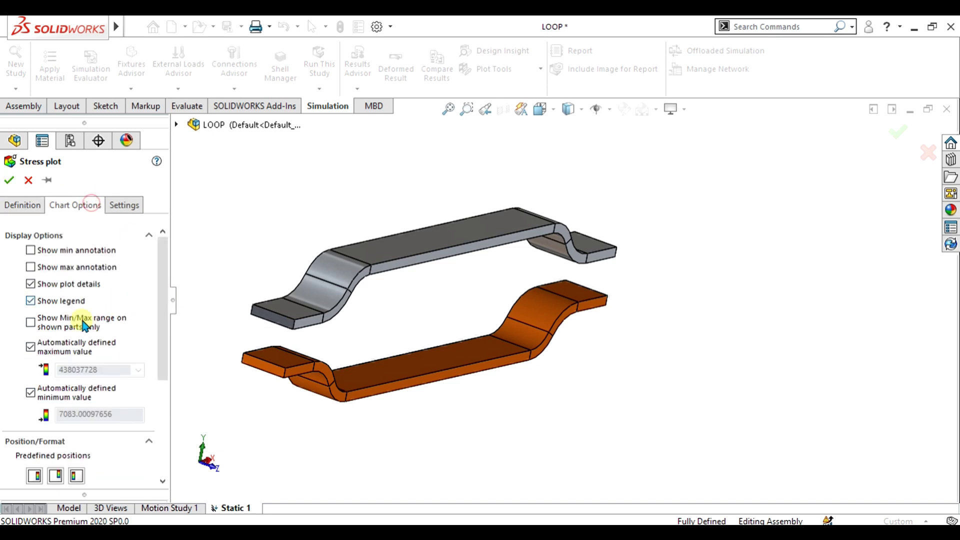
{"action": "scroll", "coordinate": [119, 290], "scroll_direction": "down", "scroll_amount": 3}
{"action": "left_click", "coordinate": [67, 392]}
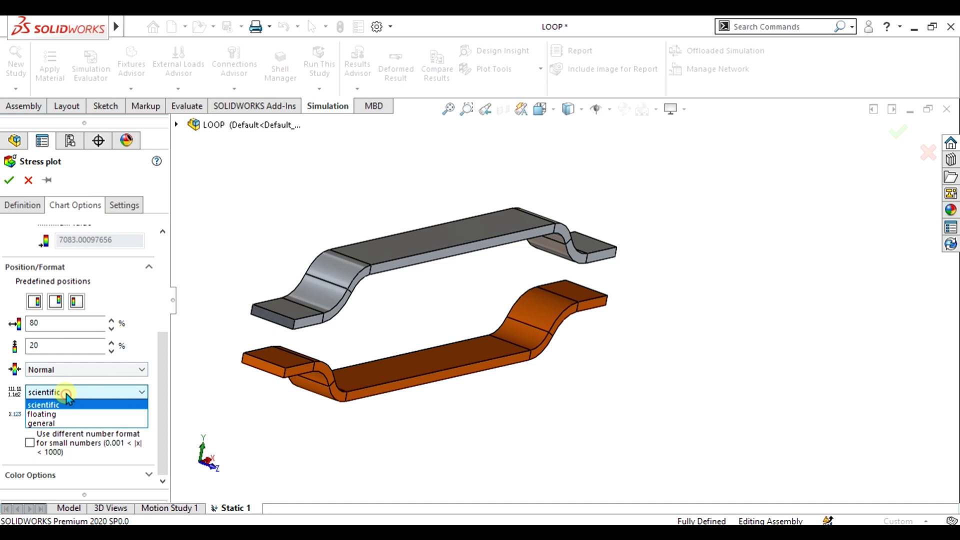
{"action": "left_click", "coordinate": [41, 423]}
{"action": "left_click", "coordinate": [51, 428]}
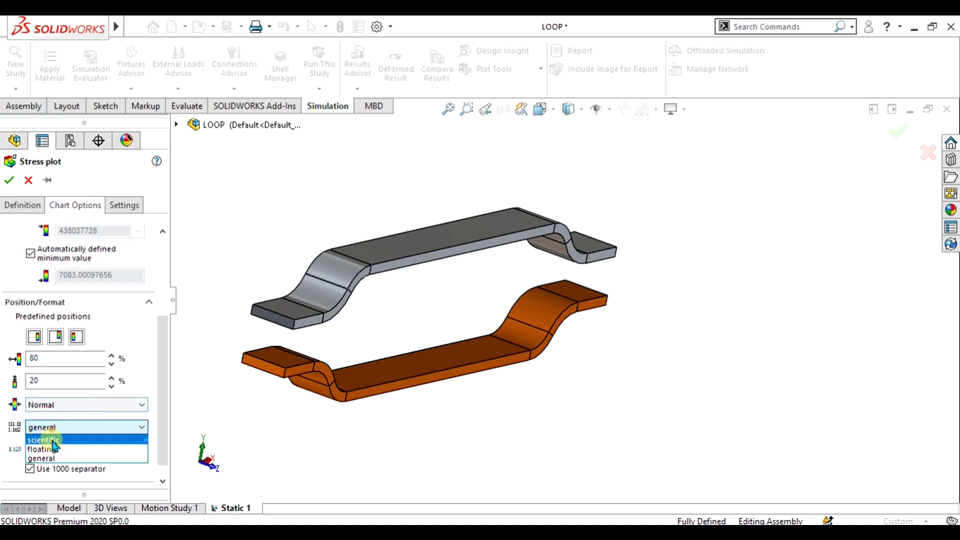
{"action": "left_click", "coordinate": [45, 446]}
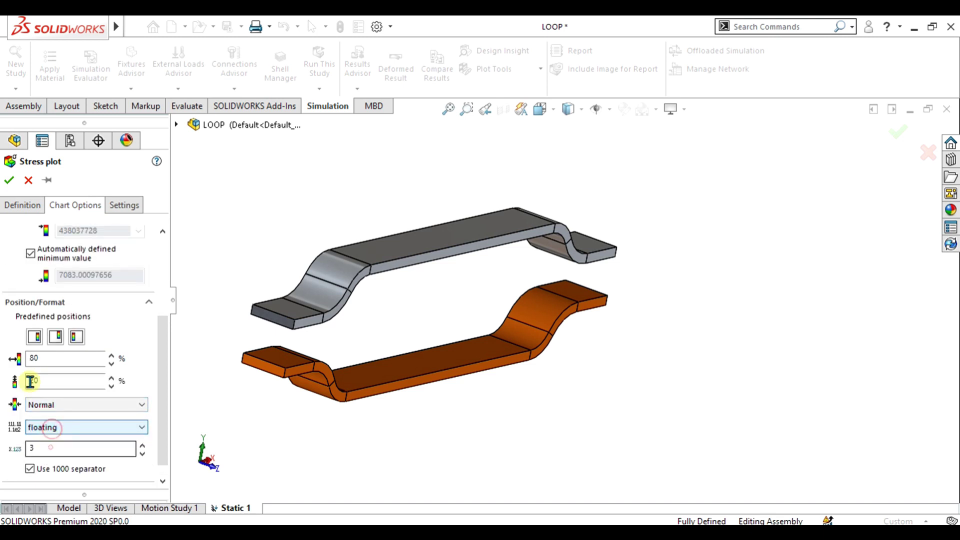
{"action": "left_click", "coordinate": [12, 181]}
{"action": "scroll", "coordinate": [669, 340], "scroll_direction": "down", "scroll_amount": 10}
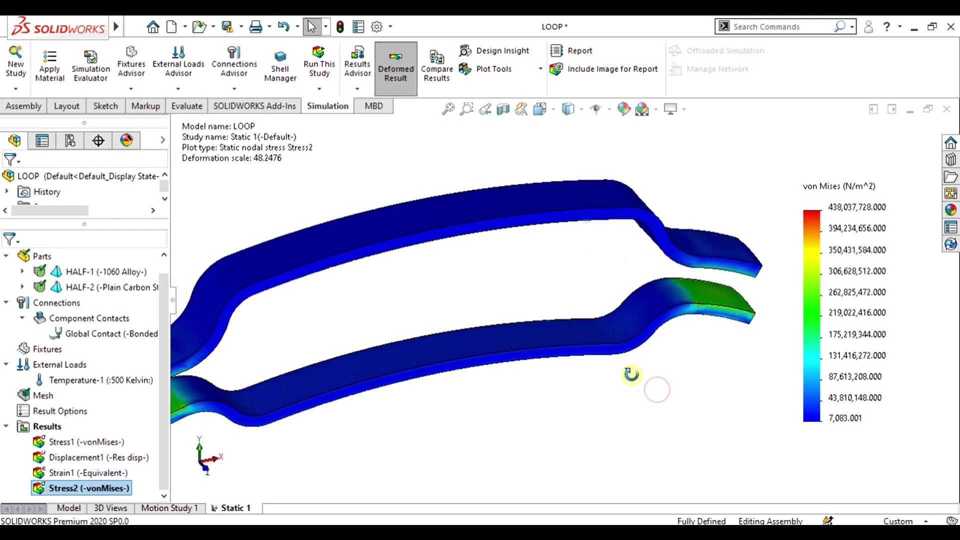
{"action": "middle_click_drag", "start_coordinate": [682, 274], "coordinate": [660, 262]}
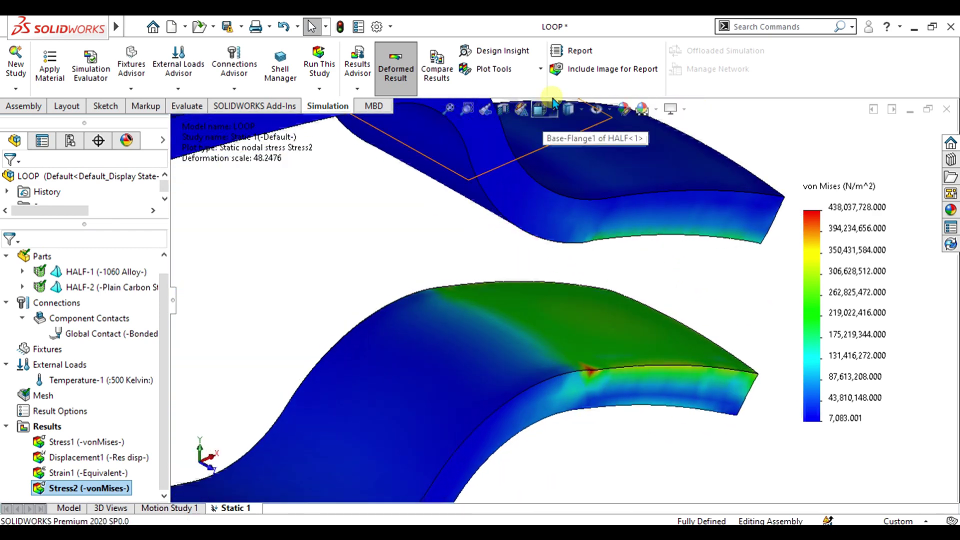
{"action": "left_click", "coordinate": [539, 69]}
{"action": "left_click", "coordinate": [504, 137]}
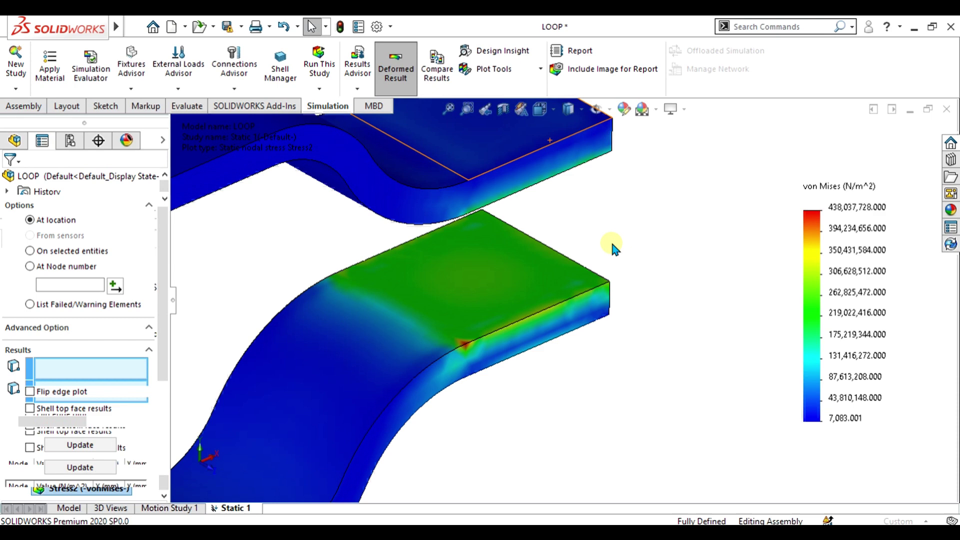
{"action": "scroll", "coordinate": [562, 269], "scroll_direction": "down", "scroll_amount": 5}
{"action": "left_click", "coordinate": [604, 398]}
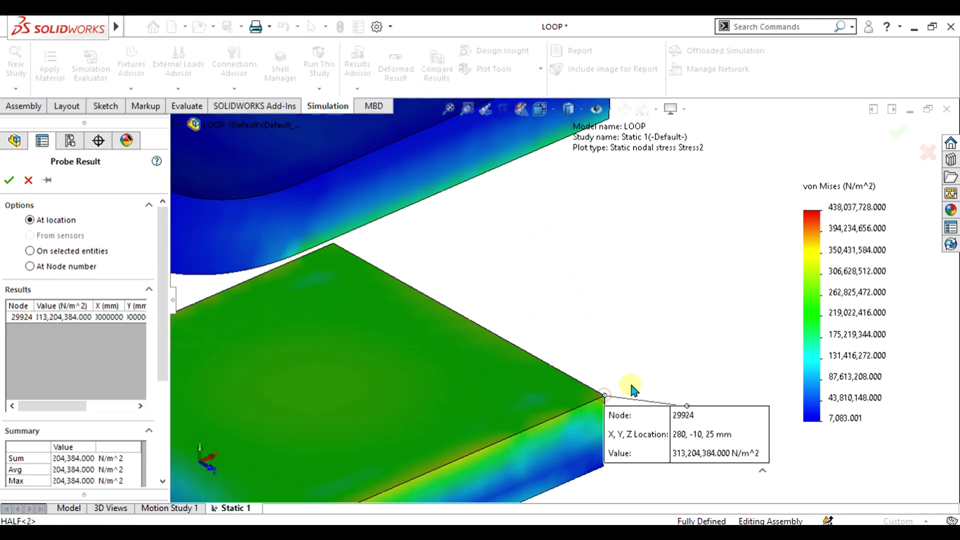
{"action": "scroll", "coordinate": [664, 347], "scroll_direction": "up", "scroll_amount": 3}
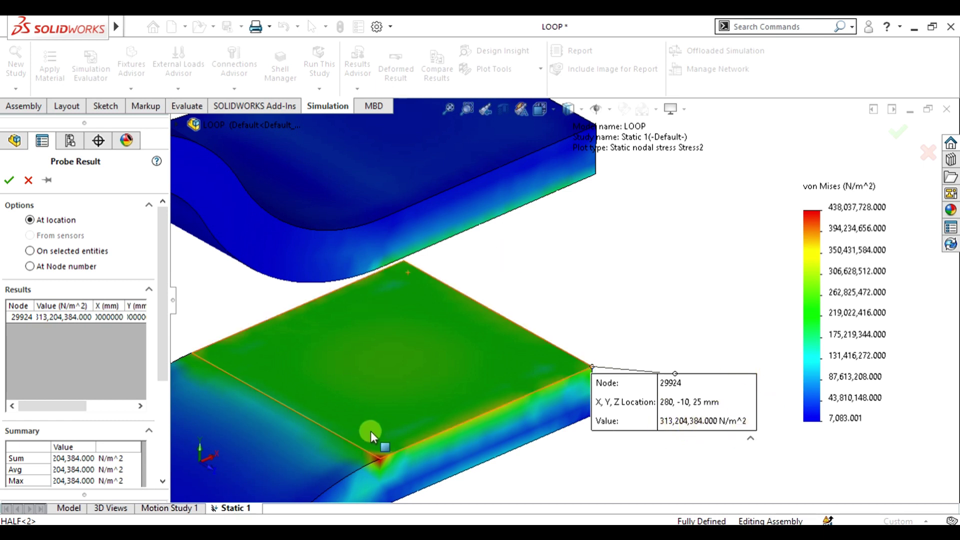
{"action": "scroll", "coordinate": [582, 333], "scroll_direction": "up", "scroll_amount": 2}
{"action": "scroll", "coordinate": [581, 334], "scroll_direction": "up", "scroll_amount": 2}
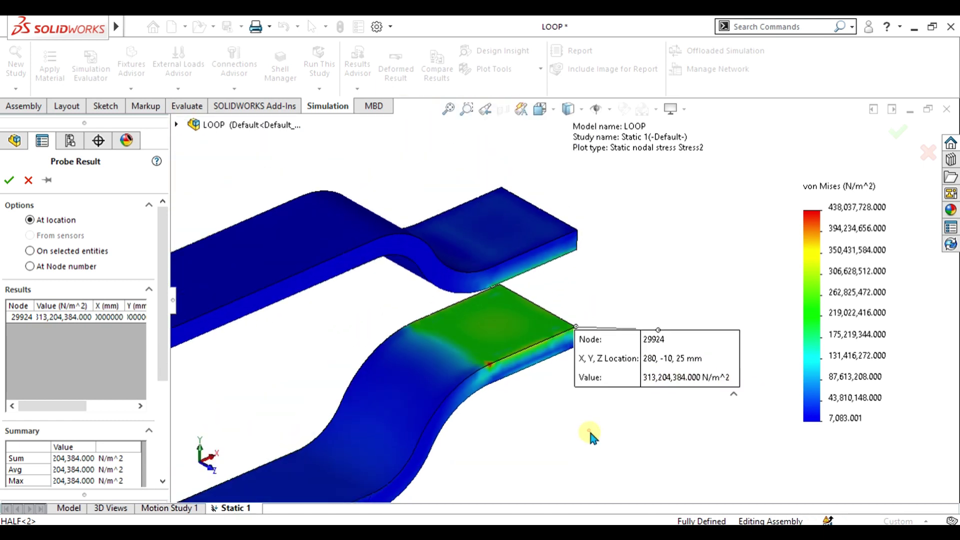
{"action": "left_click", "coordinate": [589, 429]}
{"action": "left_click", "coordinate": [28, 180]}
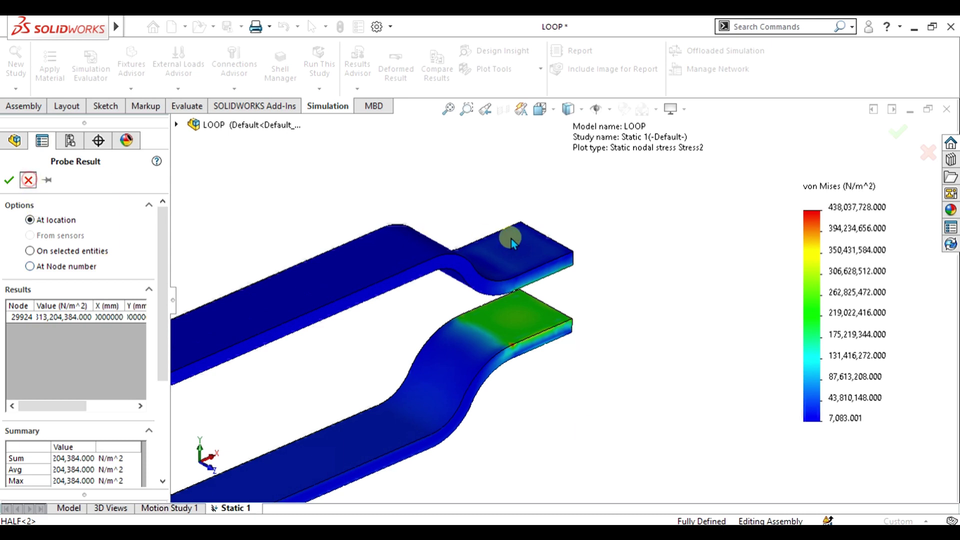
{"action": "mouse_move", "coordinate": [507, 223]}
{"action": "middle_mouse_down"}
{"action": "mouse_move", "coordinate": [429, 345]}
{"action": "mouse_move", "coordinate": [475, 343]}
{"action": "middle_mouse_up"}
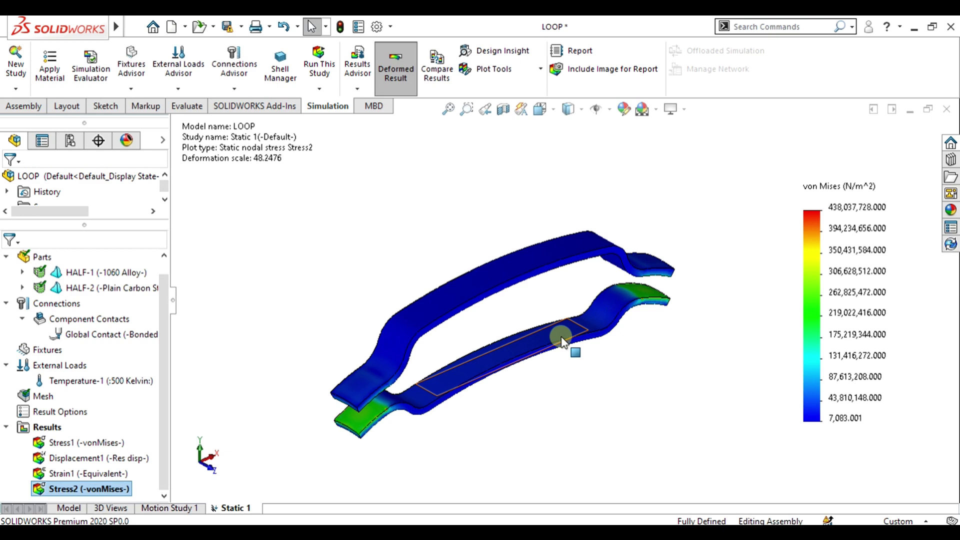